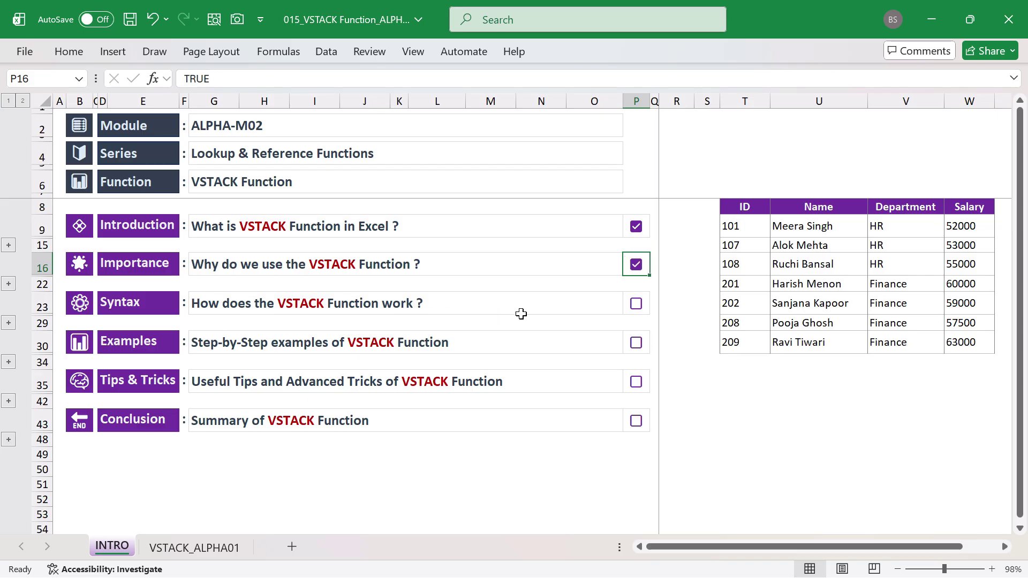
- Tick the checkboxes of the Syntax, Examples, Tips & Tricks and Conclusion sections
left_click(641, 307)
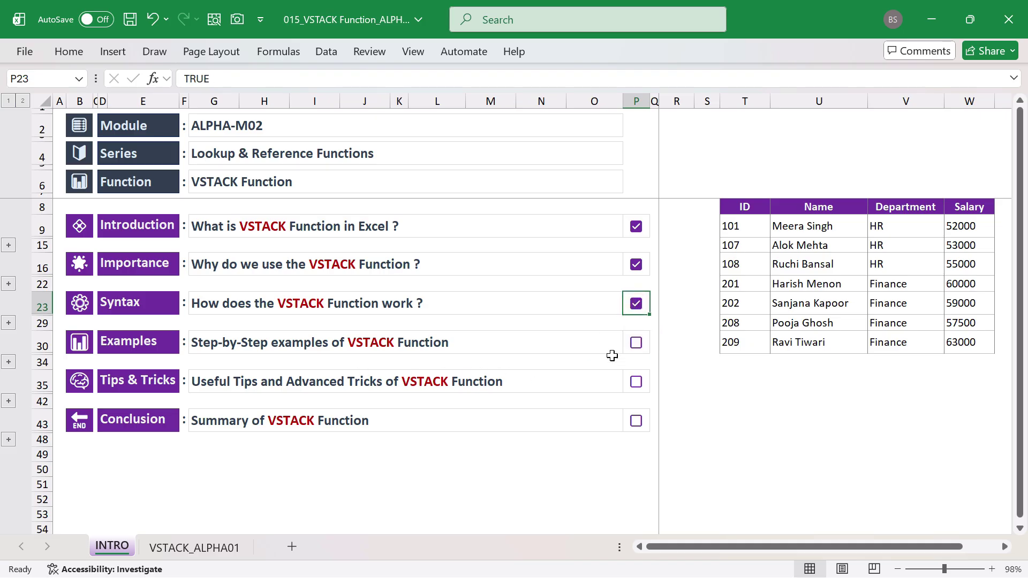
left_click(637, 343)
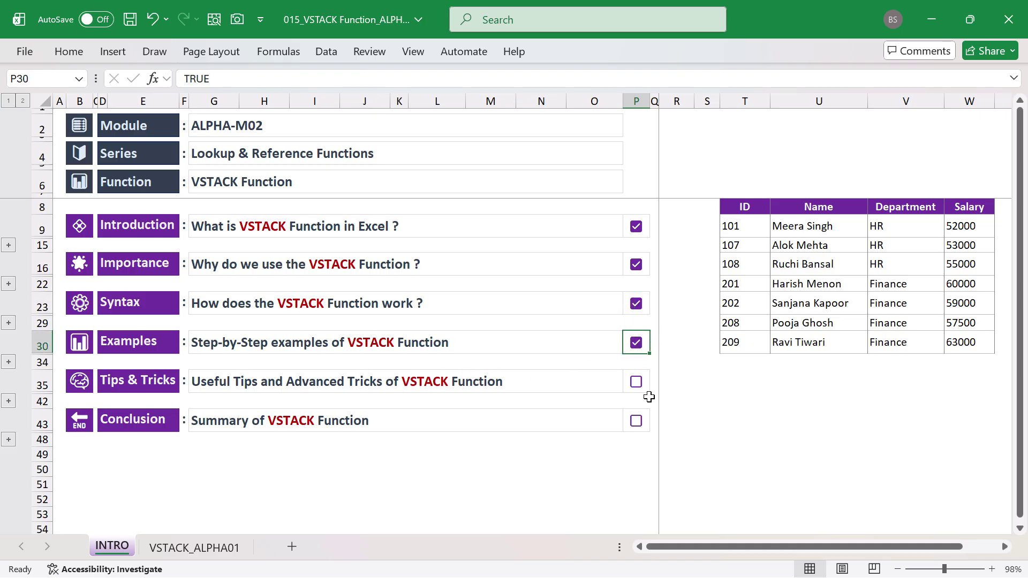
left_click(637, 383)
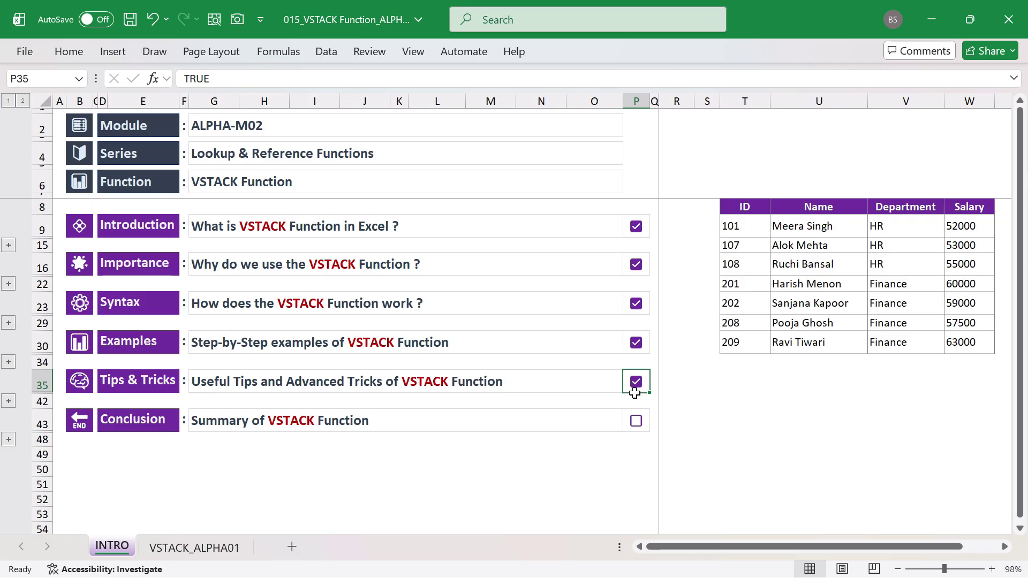
left_click(637, 421)
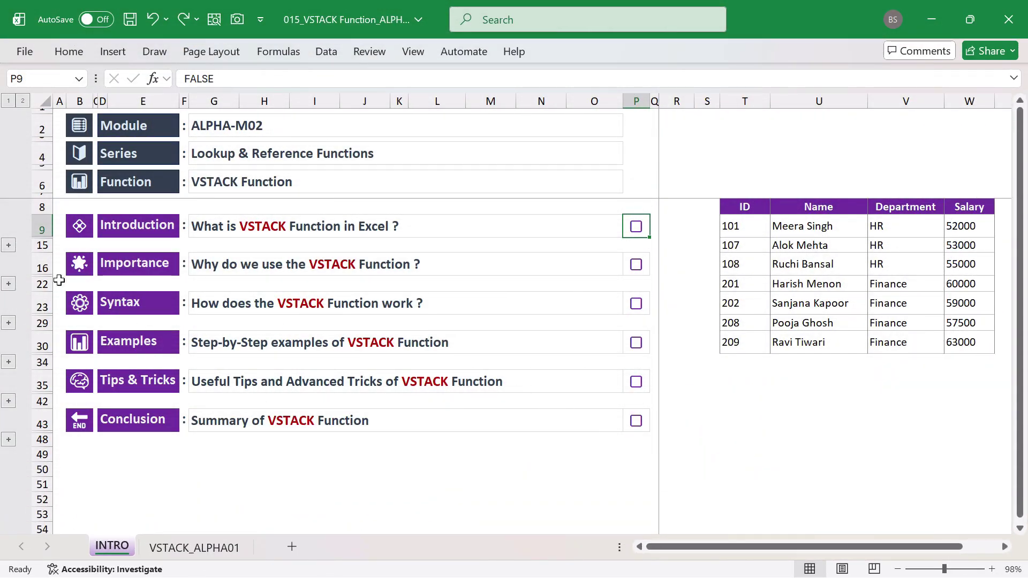
- Expand the Introduction section and locate VSTACK among the Lookup & Reference functions
left_click(8, 245)
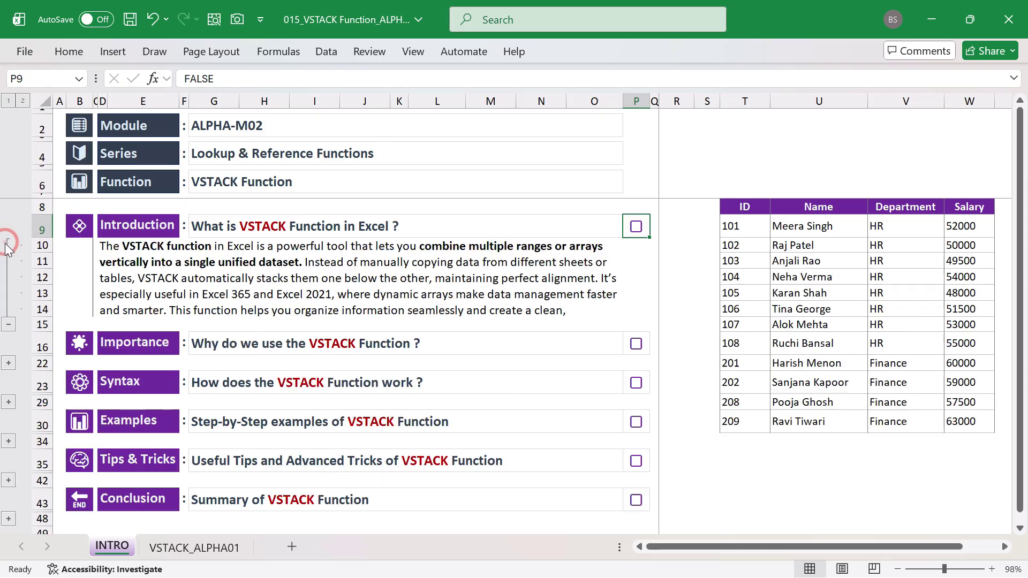
left_click(296, 286)
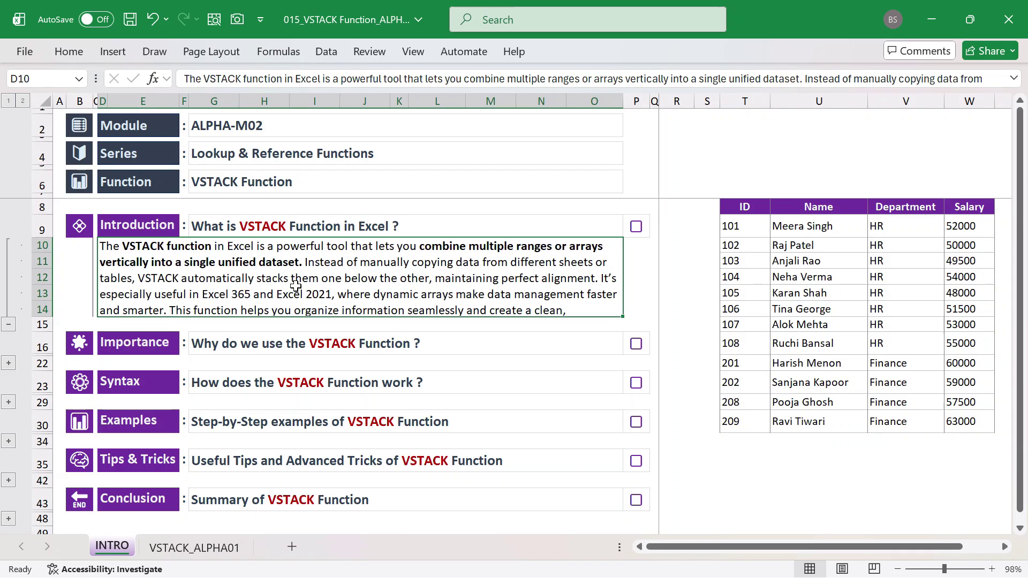
left_click(279, 52)
left_click(273, 117)
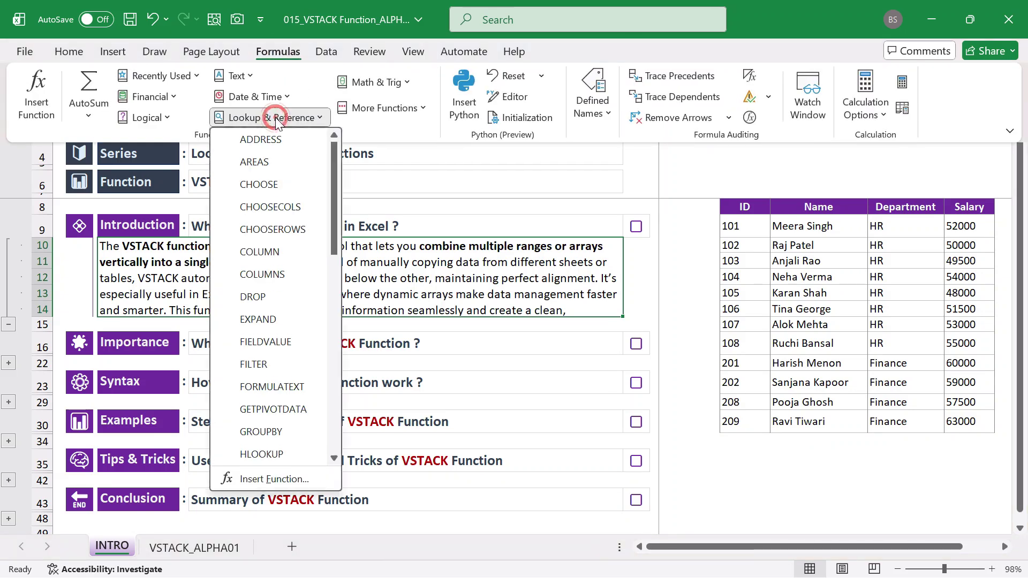
scroll(300, 320, "down", 9)
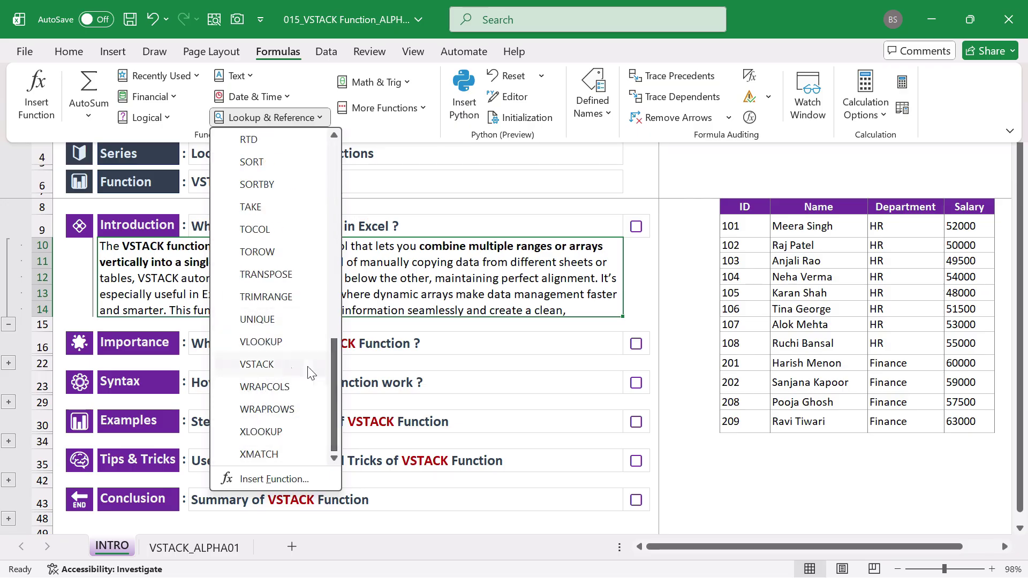
left_click(480, 275)
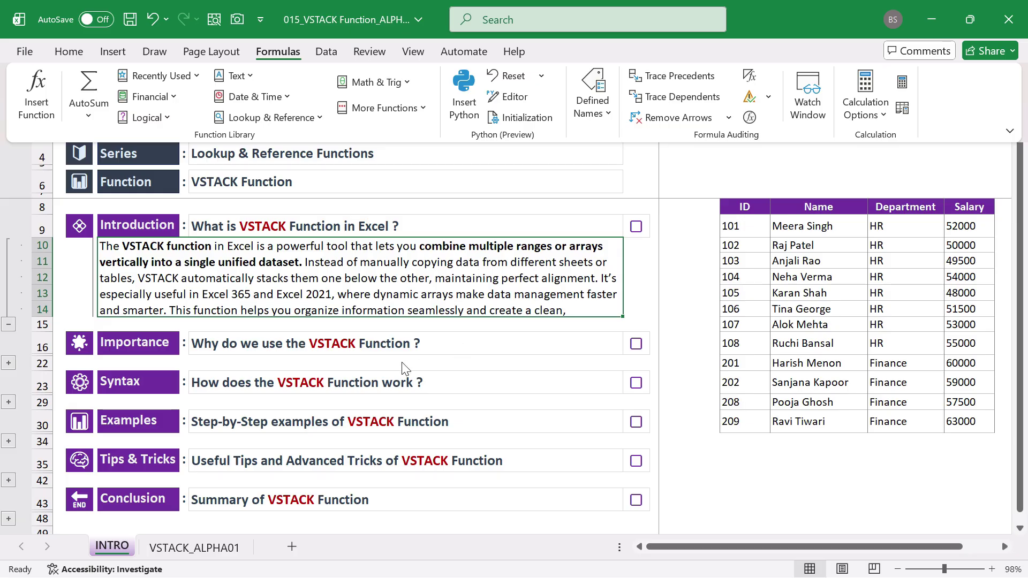
- Expand the Importance section and go through its listed reasons for using the VSTACK function
left_click(16, 368)
left_click(9, 363)
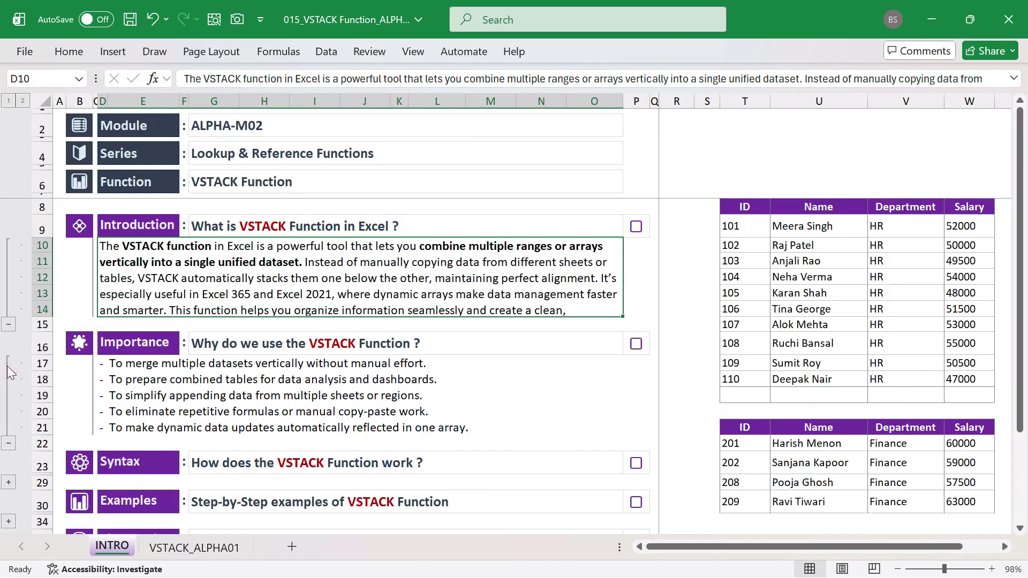
left_click(185, 365)
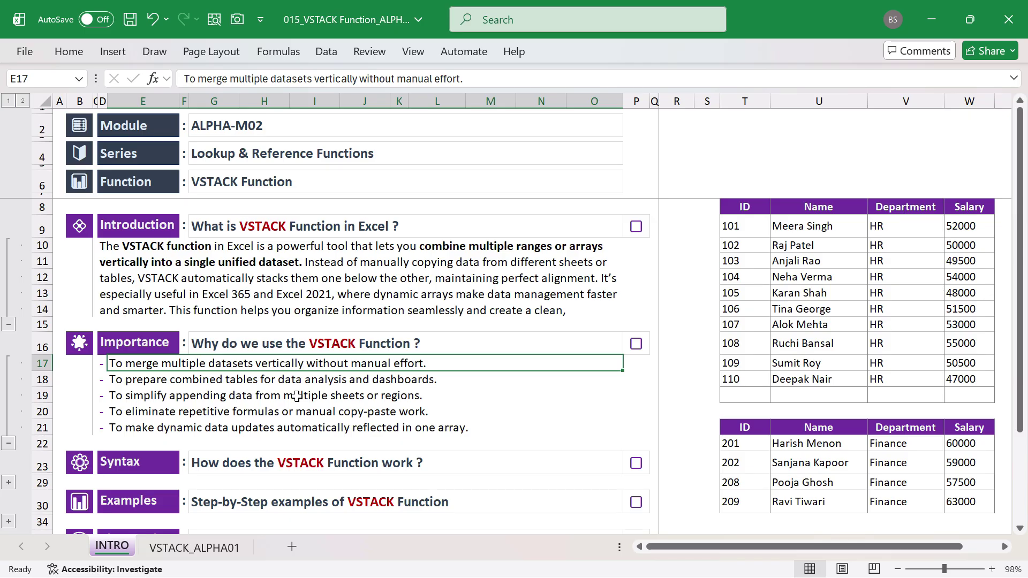
left_click(262, 383)
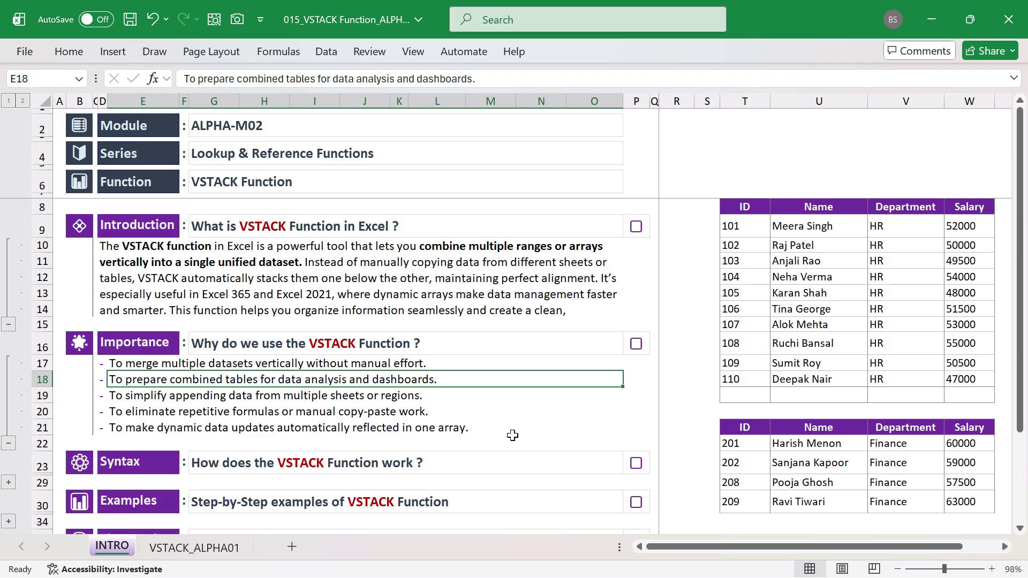
scroll(191, 426, "down", 1)
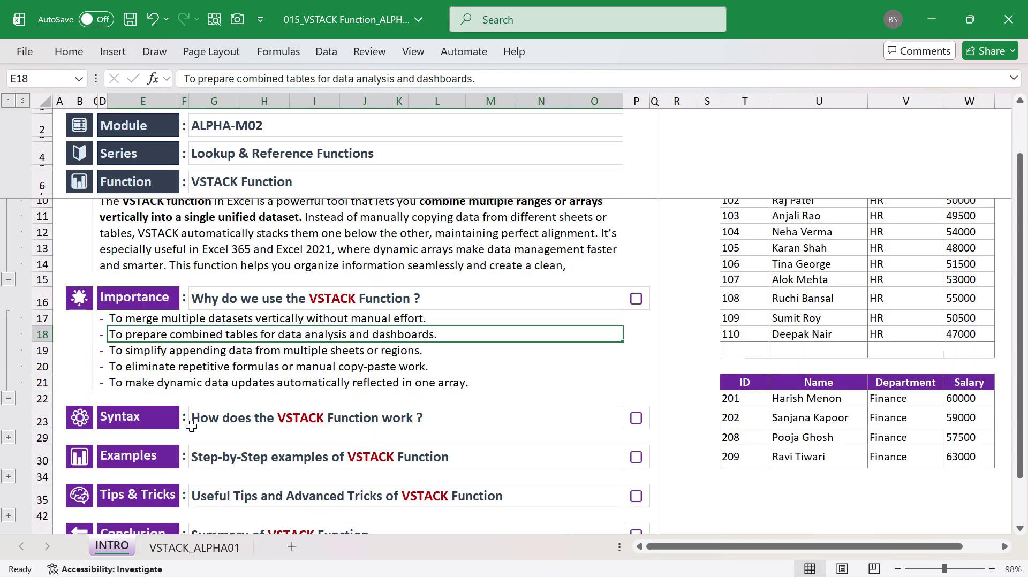
left_click(131, 364)
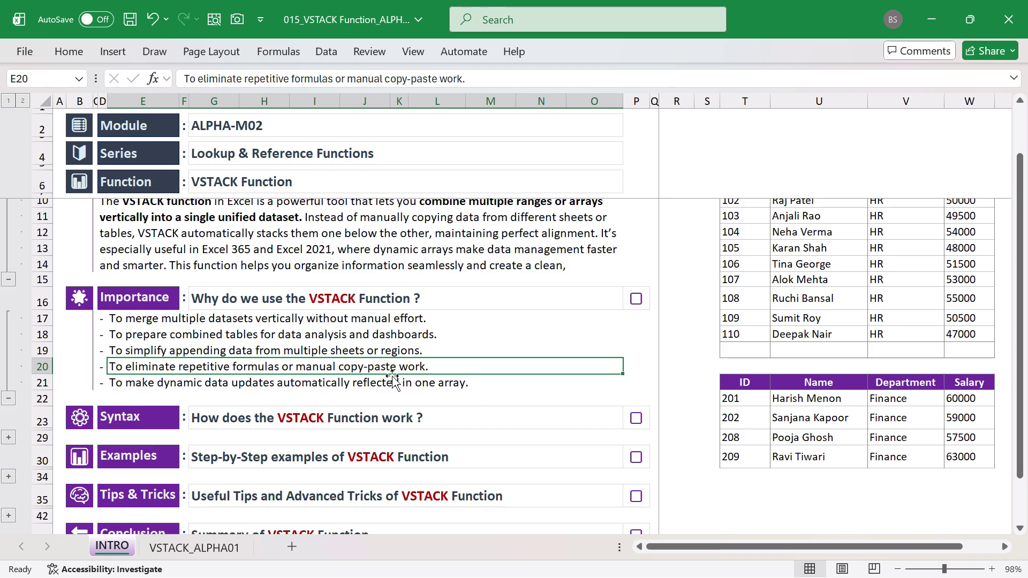
left_click_drag(274, 320, 289, 371)
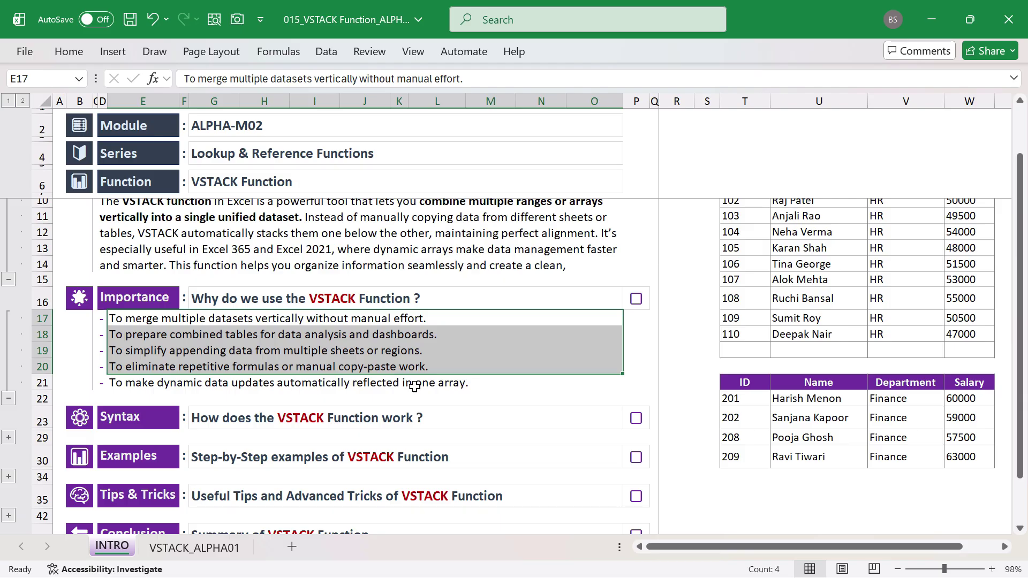
left_click(357, 382)
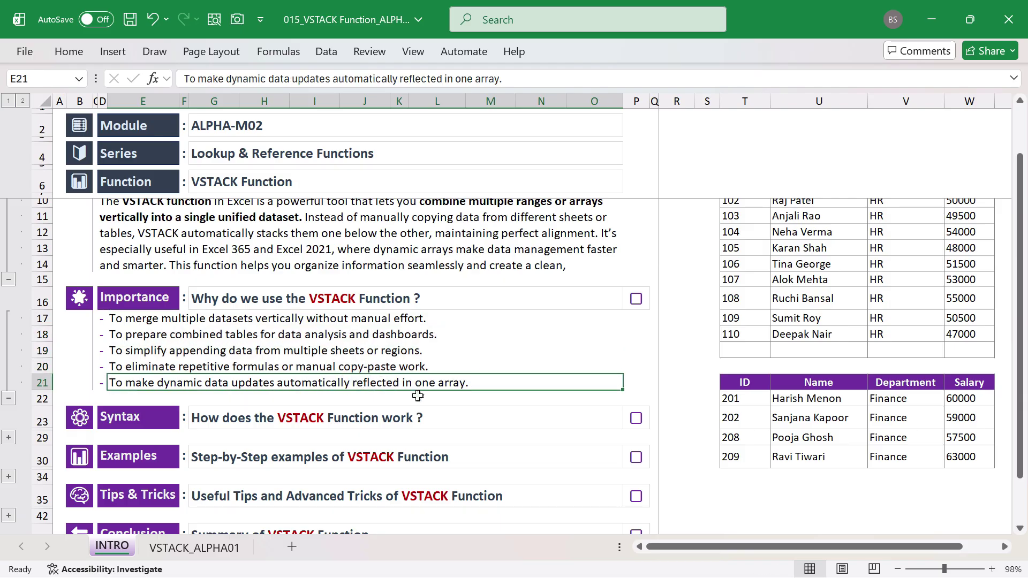
- Expand the Syntax section and go through the VSTACK formula, array1 and array2 lines
left_click(8, 438)
scroll(310, 412, "down", 1)
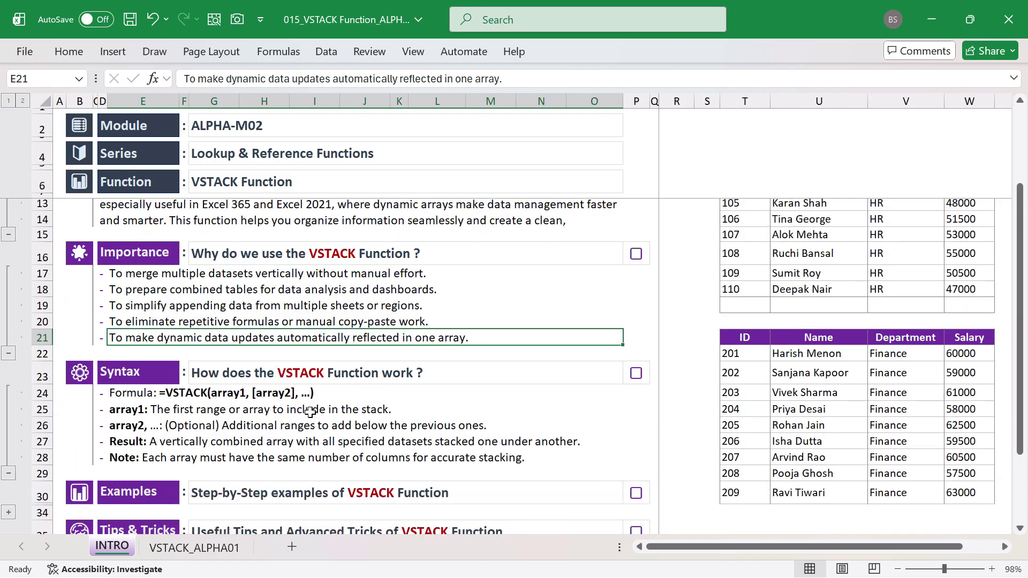
scroll(310, 412, "down", 2)
left_click(177, 305)
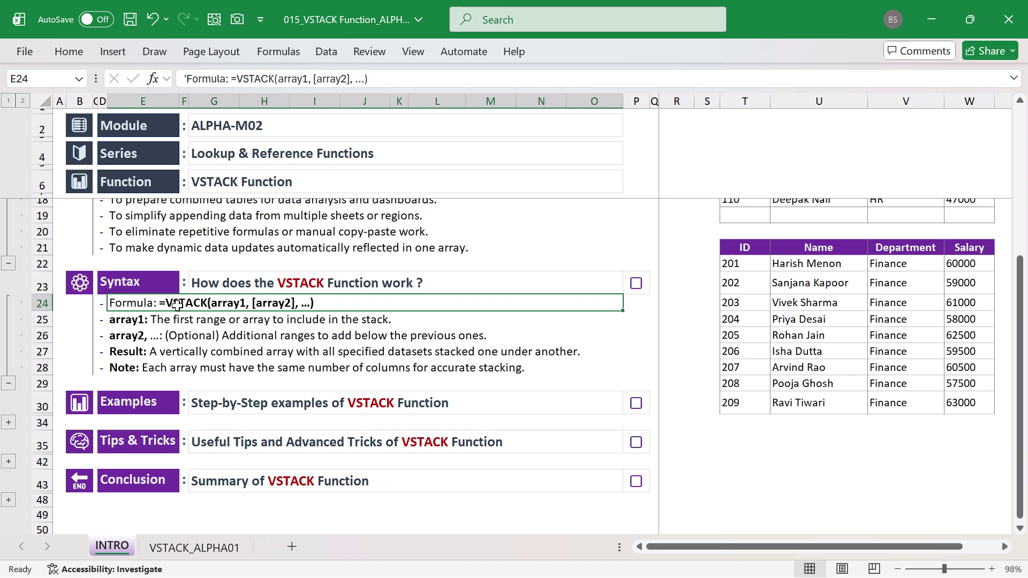
left_click(132, 321)
left_click(155, 337)
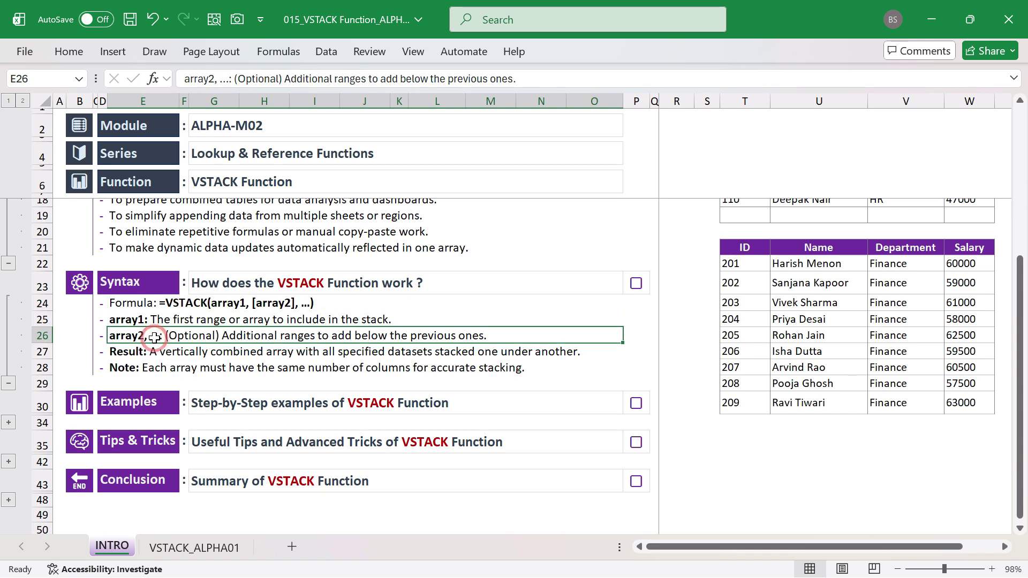
left_click_drag(143, 303, 158, 331)
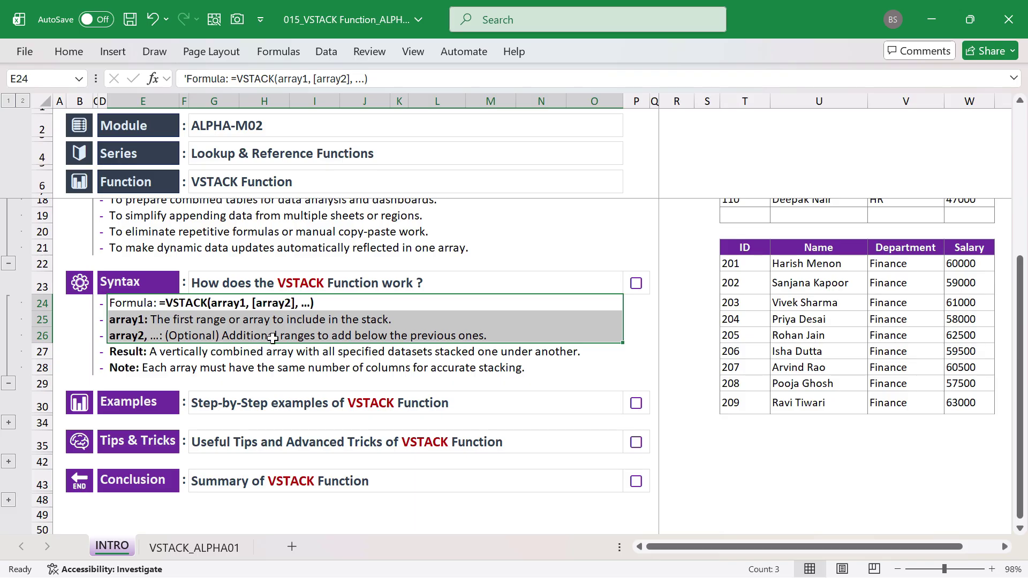
- Expand the Examples section and switch to the VSTACK_ALPHA01 sheet
left_click(8, 422)
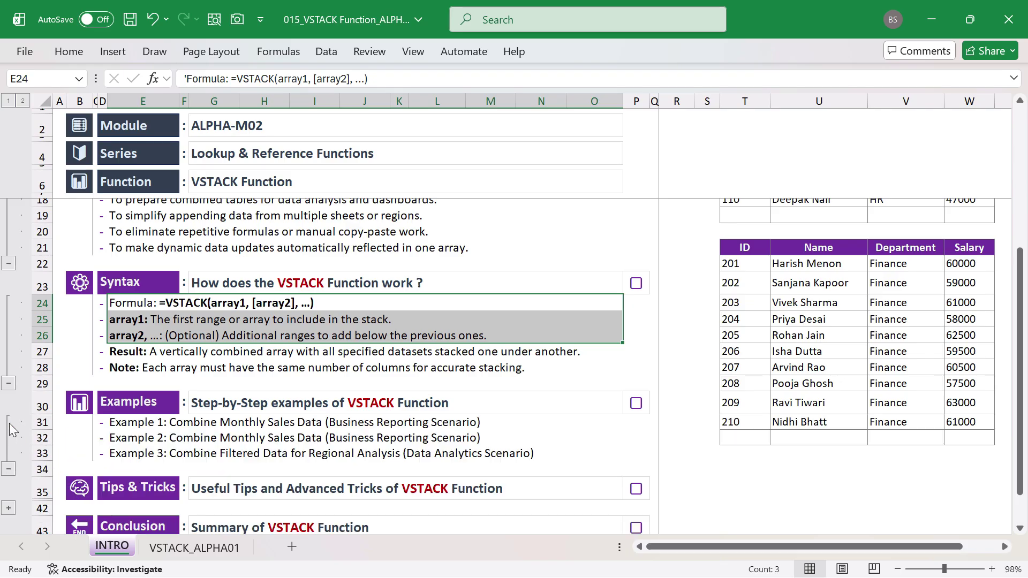
left_click(238, 546)
left_click(352, 328)
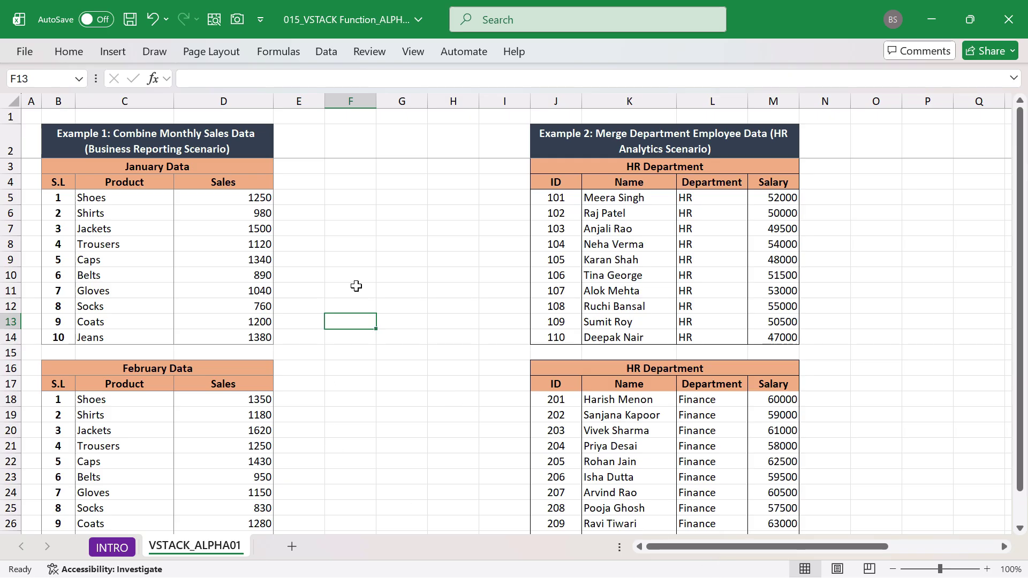
- Examine Example 1's January and February sales tables and the empty area beside them
left_click_drag(83, 134, 219, 517)
left_click_drag(70, 140, 179, 338)
scroll(64, 351, "down", 2)
left_click_drag(53, 270, 161, 447)
scroll(480, 450, "up", 2)
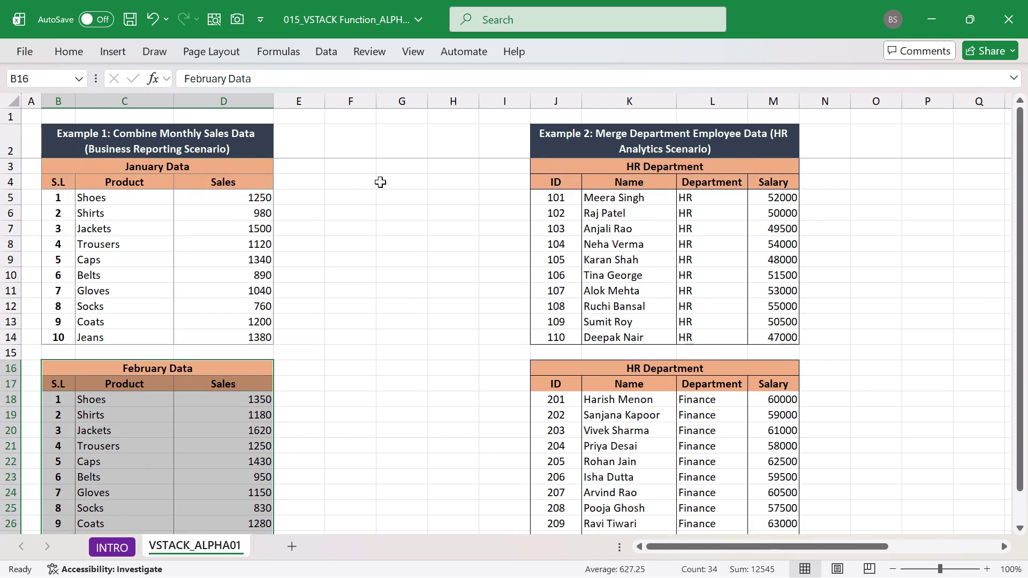
left_click_drag(345, 138, 459, 512)
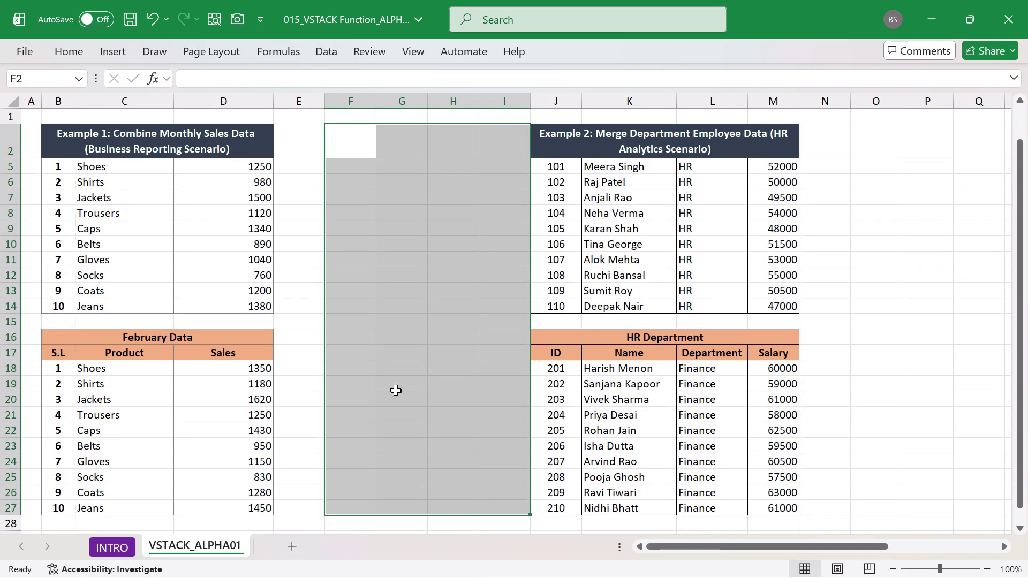
scroll(381, 423, "up", 1)
left_click(337, 155)
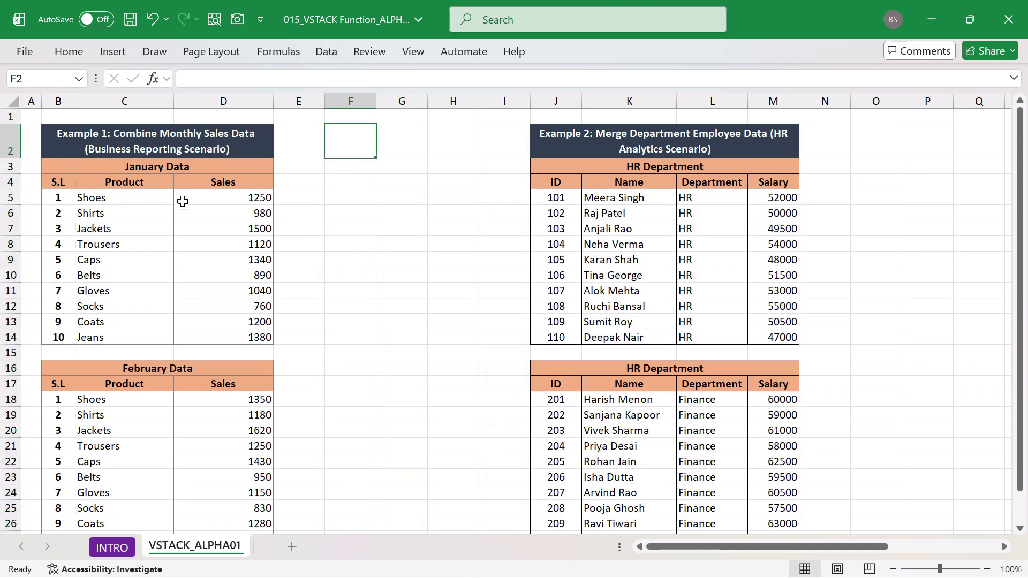
left_click_drag(81, 133, 202, 322)
left_click_drag(458, 227, 514, 385)
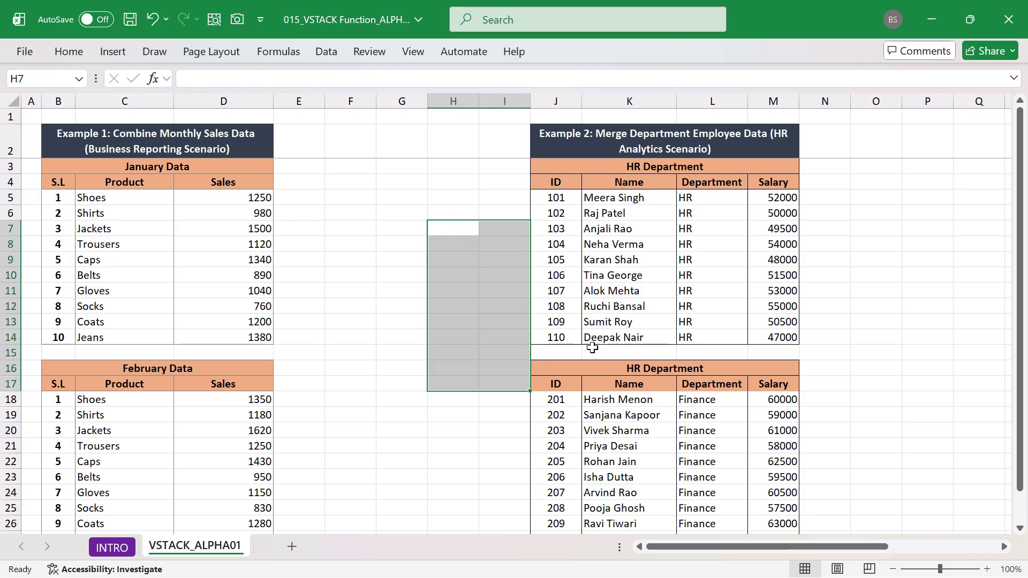
left_click(592, 349)
left_click(332, 165)
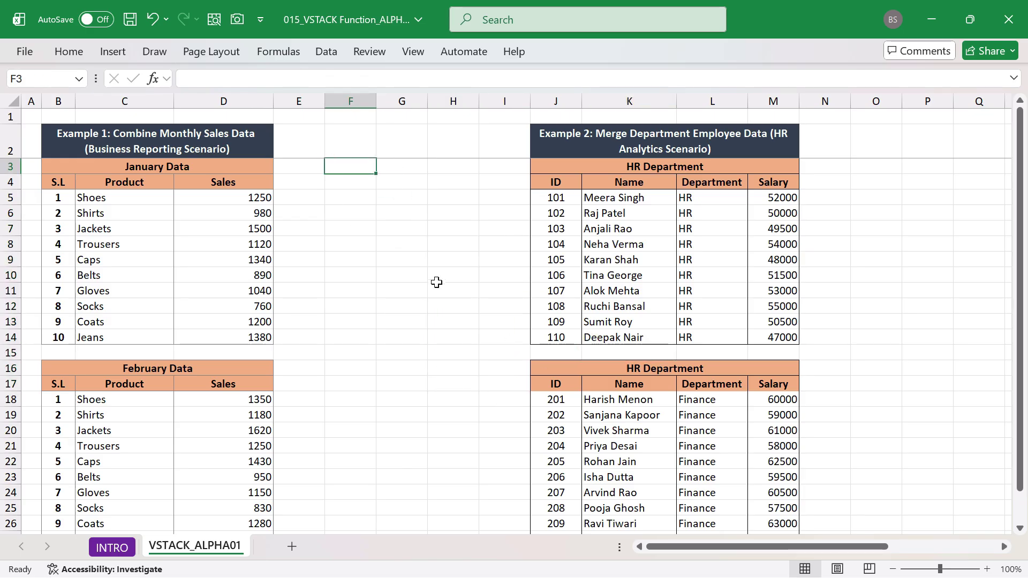
type("=VSTK")
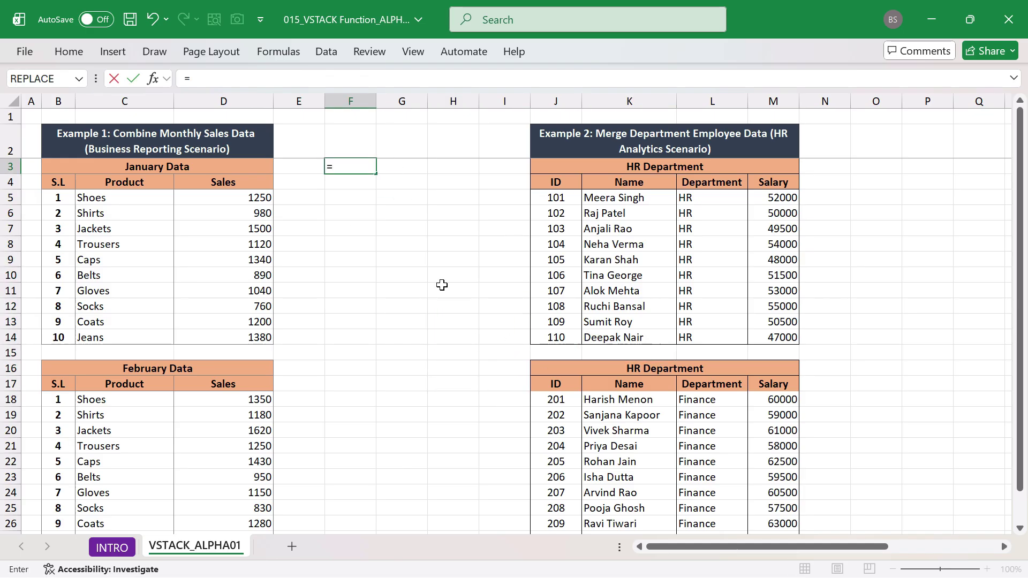
key("Tab")
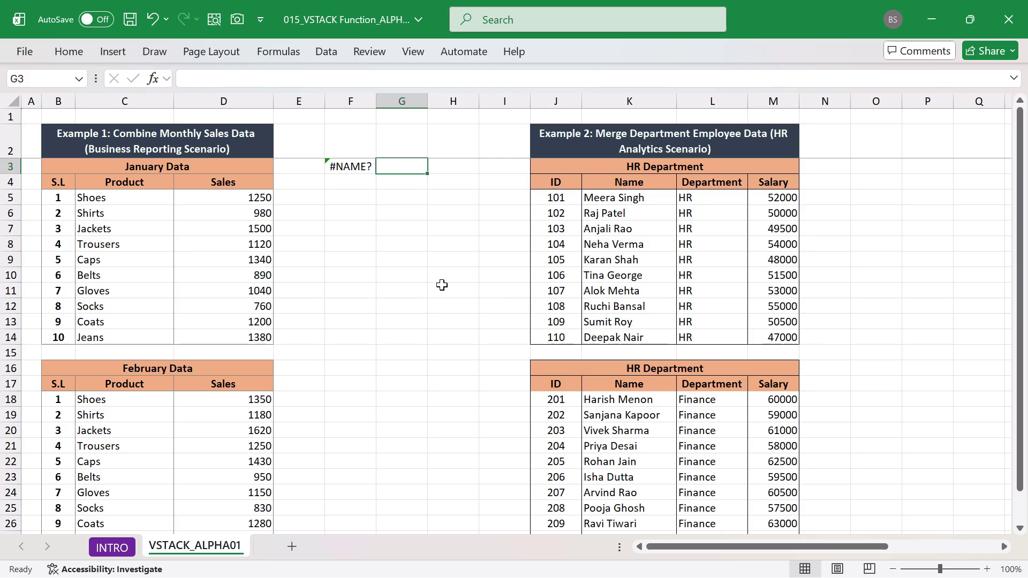
key("Left")
- Begin a VSTACK formula in cell F3 with the January Product and Sales range C4:D14 as the first array
type("=S")
key("BackSpace")
type("VS")
key("Tab")
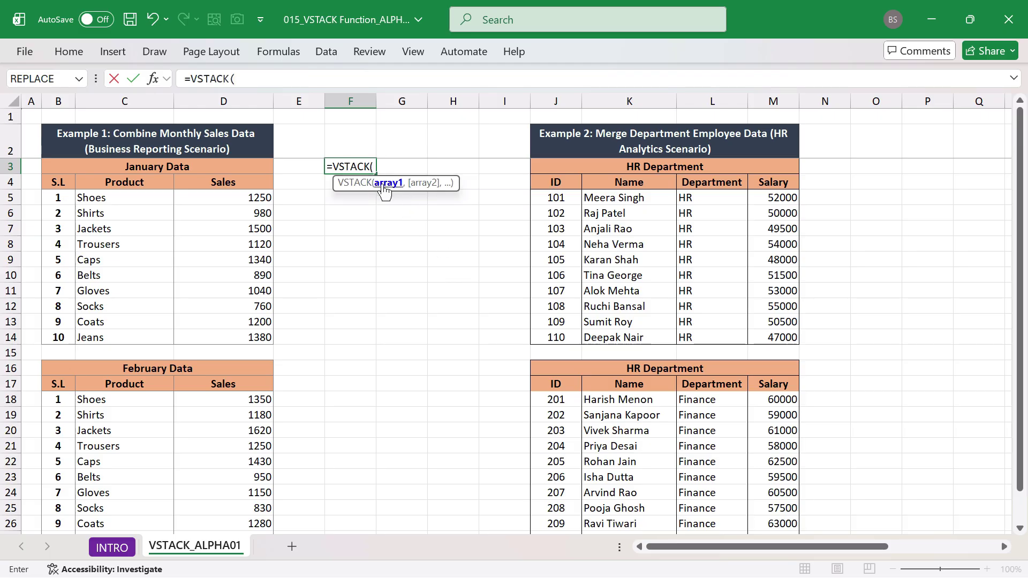
left_click_drag(57, 180, 217, 338)
left_click_drag(116, 183, 244, 335)
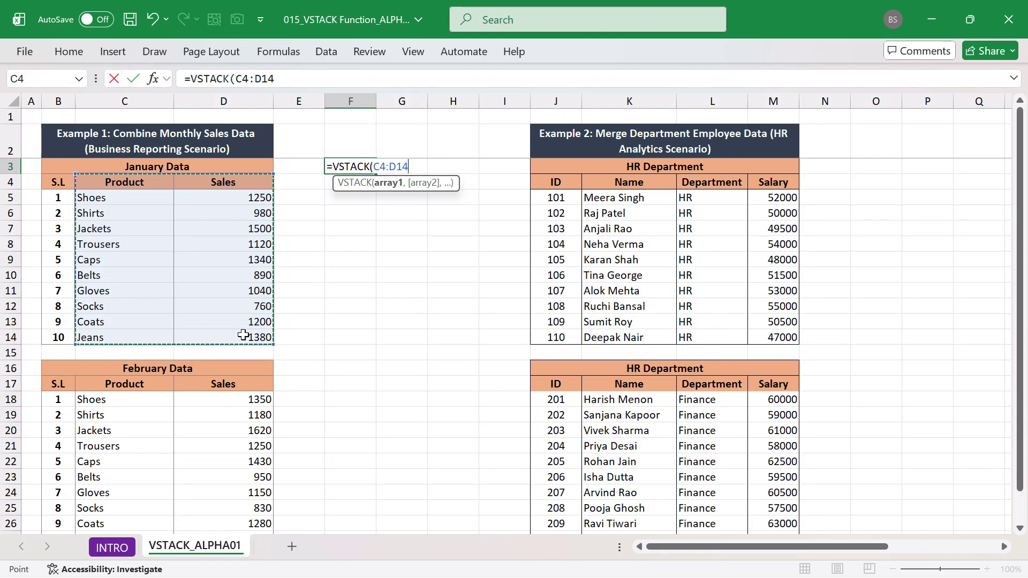
- Add the February Product and Sales range C17:D27 as the formula's second array and complete the formula
type(",")
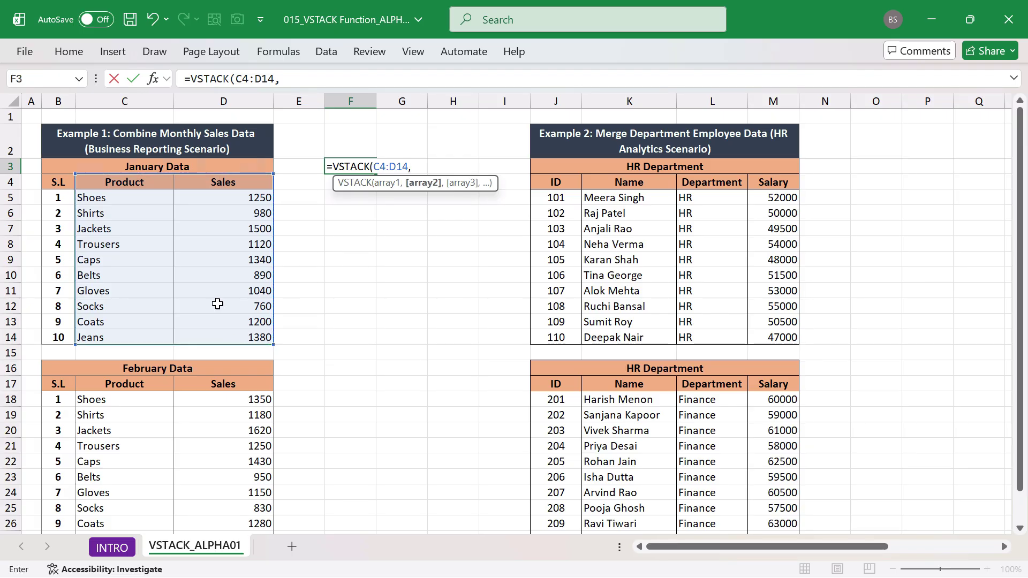
scroll(161, 327, "down", 1)
left_click_drag(107, 335, 227, 489)
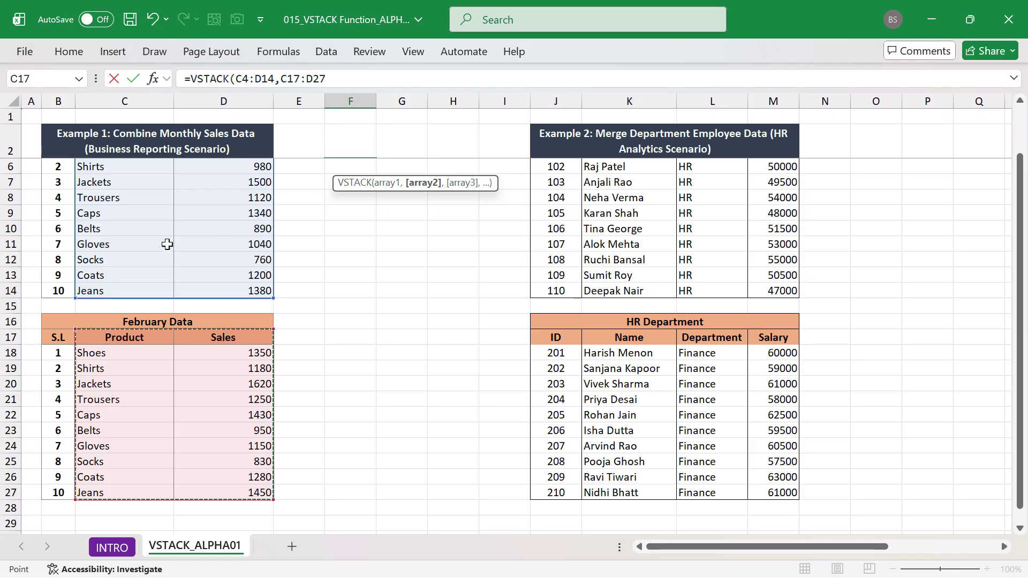
scroll(170, 360, "up", 1)
scroll(170, 360, "up", 1)
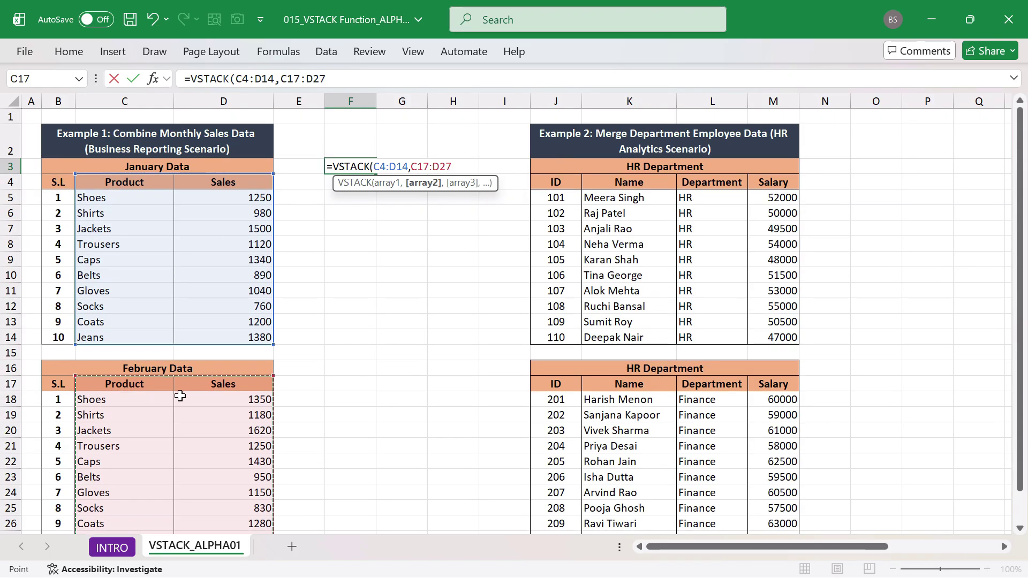
scroll(213, 335, "down", 1)
scroll(212, 335, "up", 2)
type(")")
key("Return")
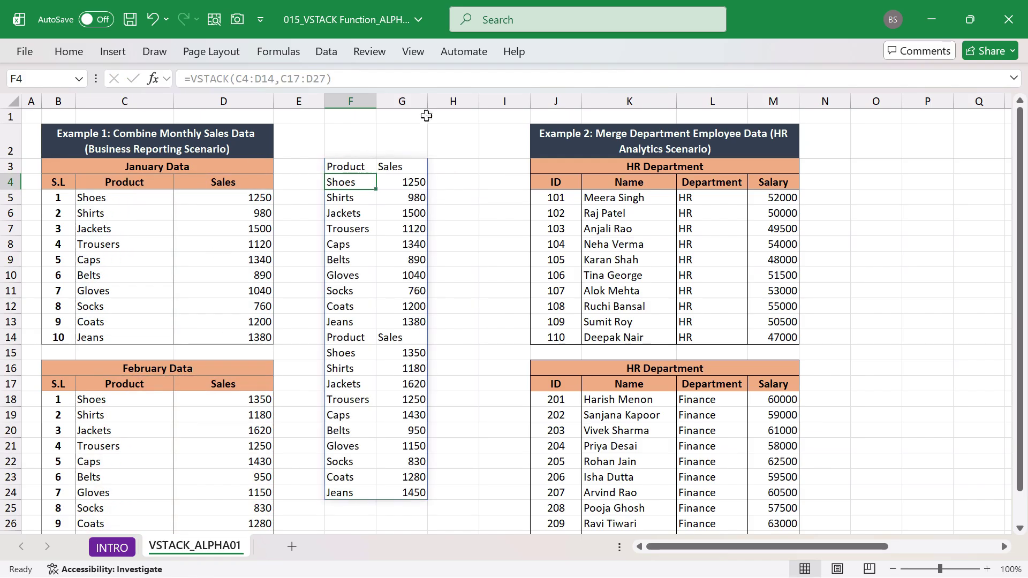
- Widen columns G and F around the stacked sales result and select the whole spilled range F3:G24
left_click_drag(428, 101, 466, 101)
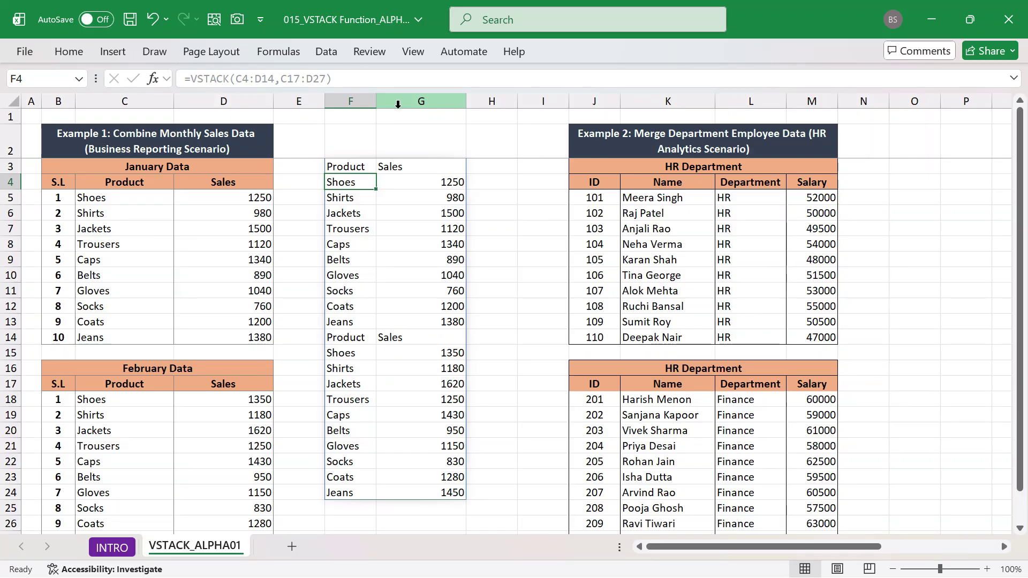
left_click_drag(377, 102, 402, 103)
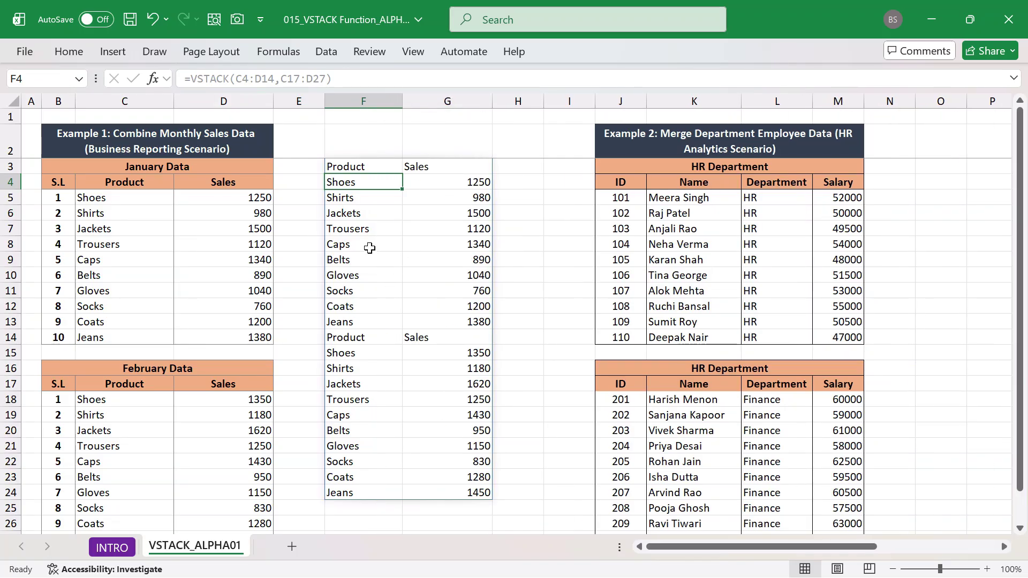
left_click(420, 271)
left_click(336, 167)
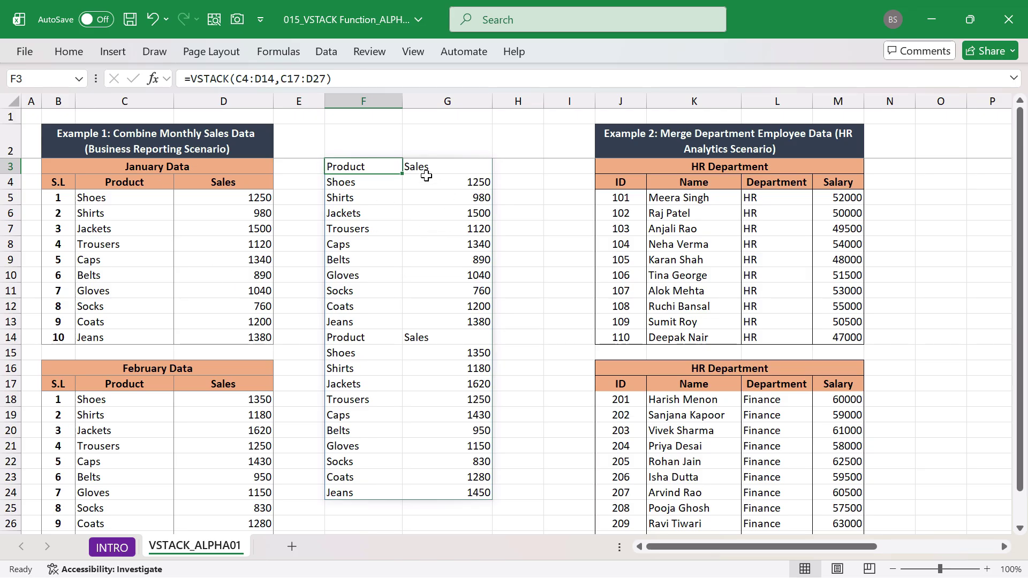
left_click(373, 240)
left_click(372, 335)
left_click_drag(354, 167, 441, 501)
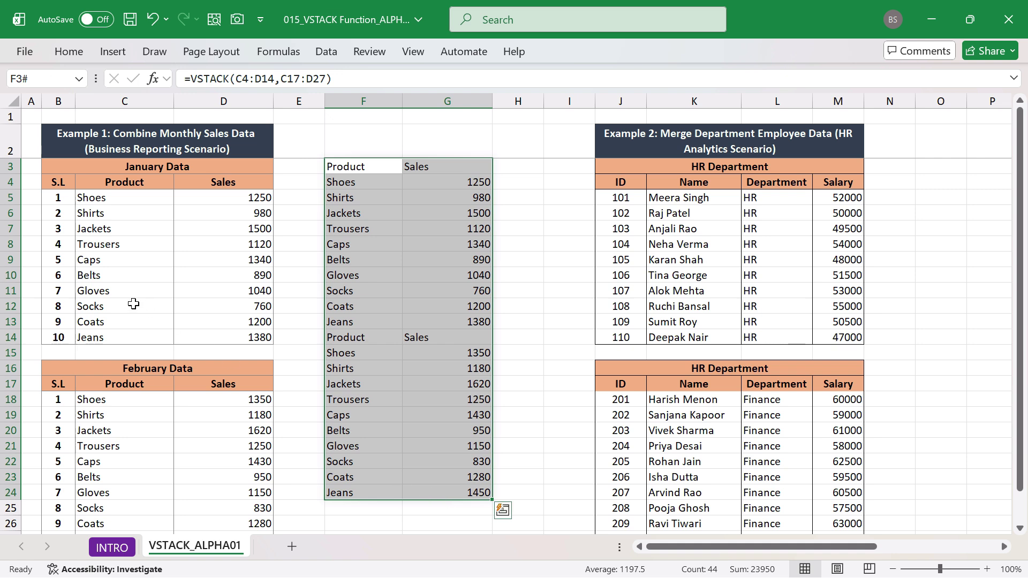
- Copy the January table B4:D14 and save the workbook
left_click(73, 168)
left_click_drag(57, 182, 252, 343)
key("ctrl+c")
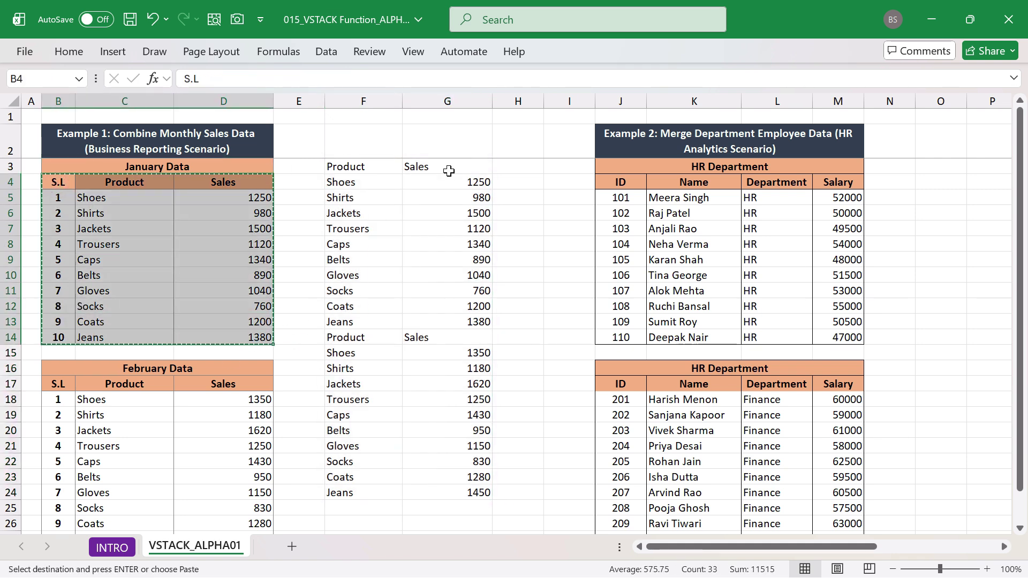
left_click(339, 165)
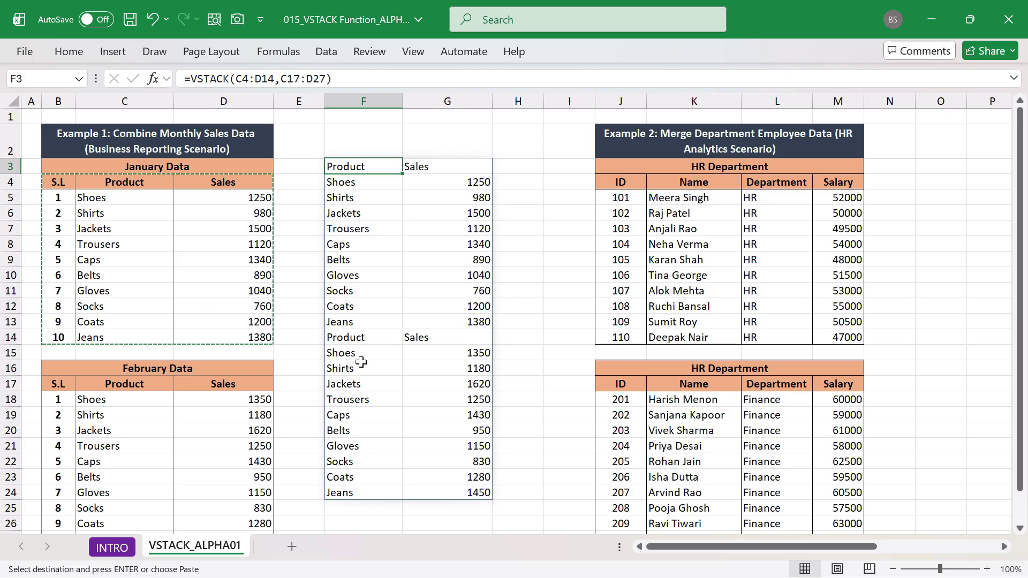
key("ctrl+s")
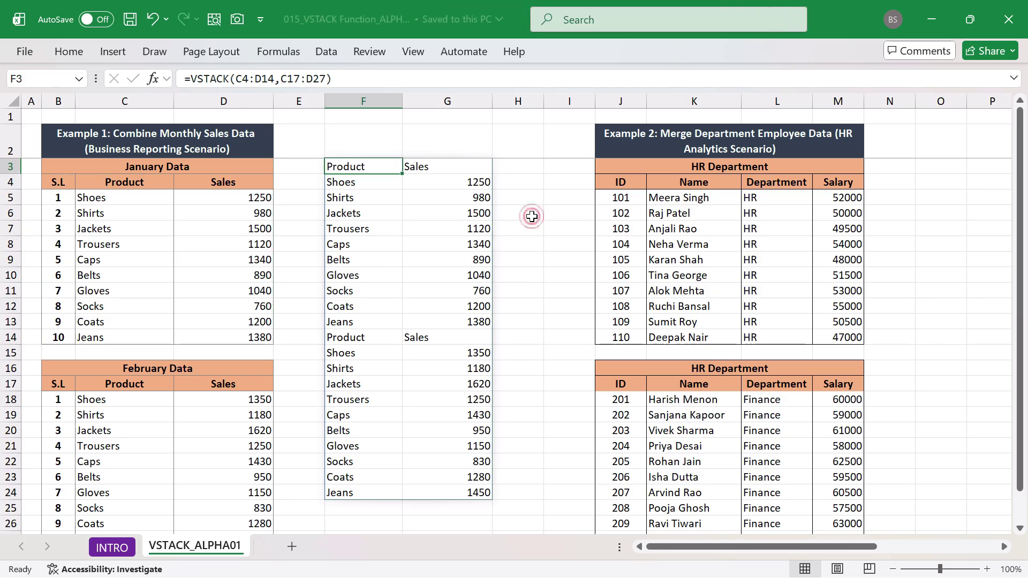
left_click(531, 217)
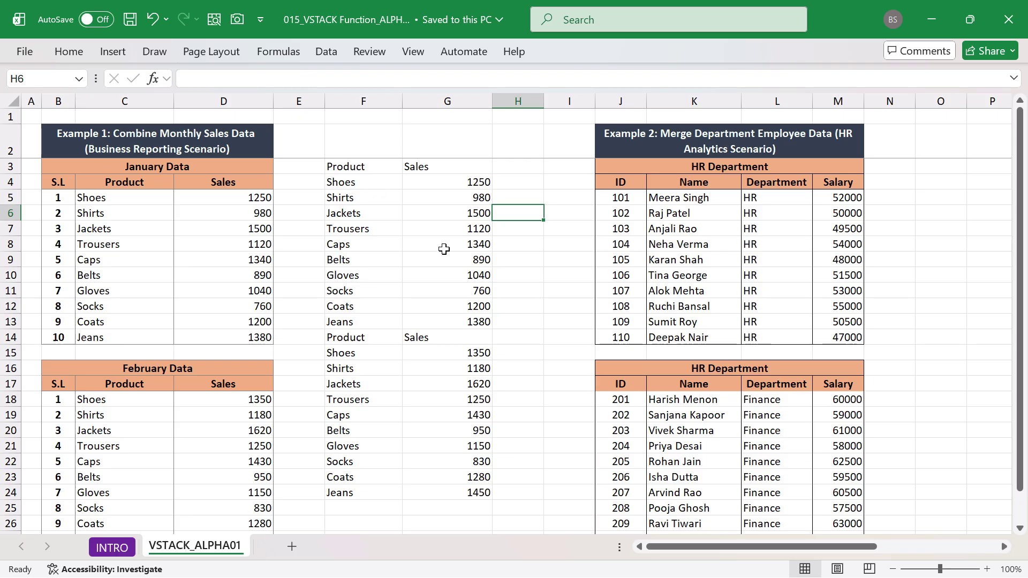
- Widen column F further and select the VSTACK formula cell F3
left_click_drag(358, 168, 436, 477)
left_click_drag(399, 94, 434, 94)
left_click(341, 178)
left_click(354, 167)
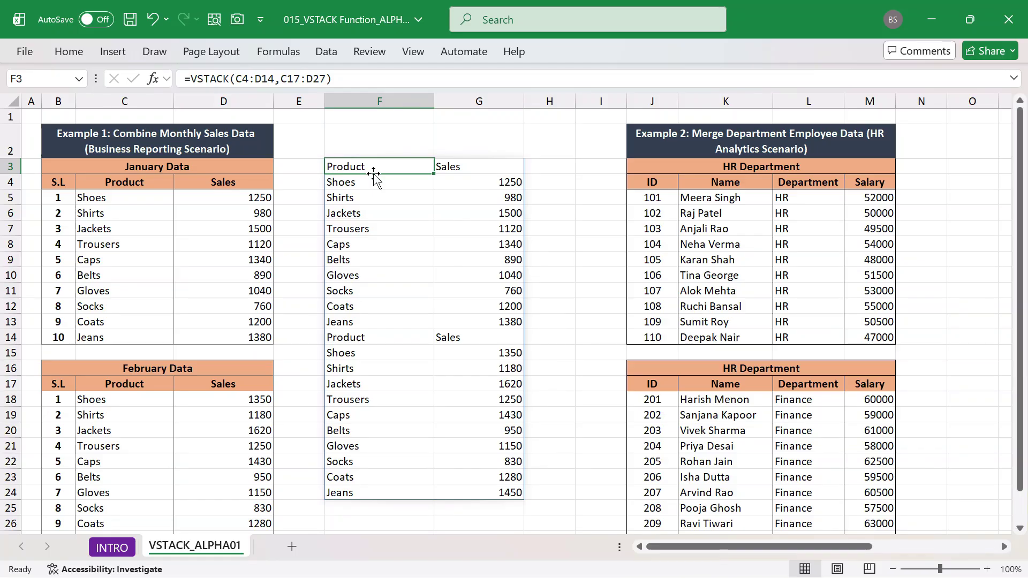
- Begin a VSTACK formula in cell O3 with Example 2's HR employee range J4:M14 as the first array
left_click_drag(686, 544, 761, 546)
left_click(622, 183)
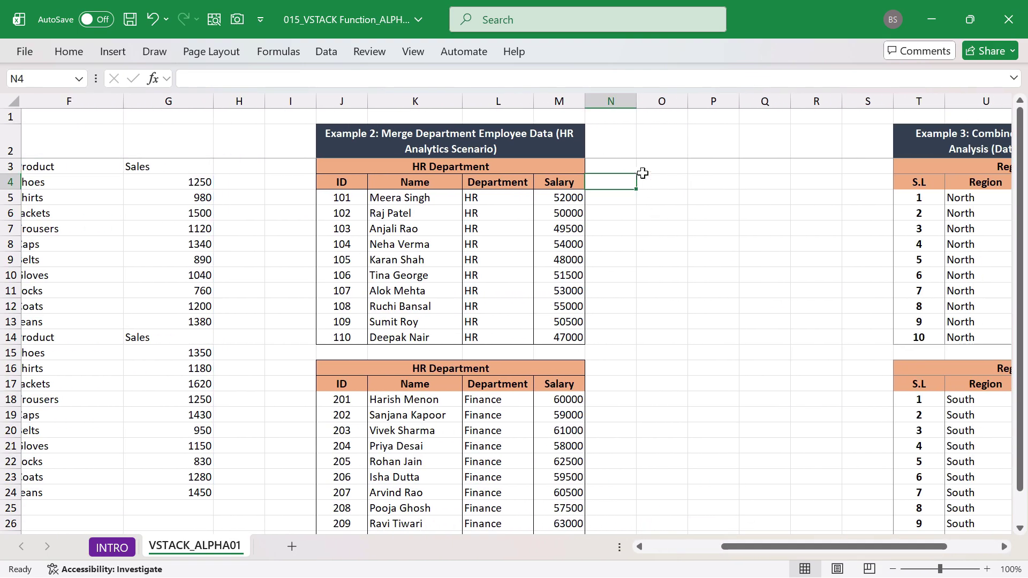
key("Up")
key("Right")
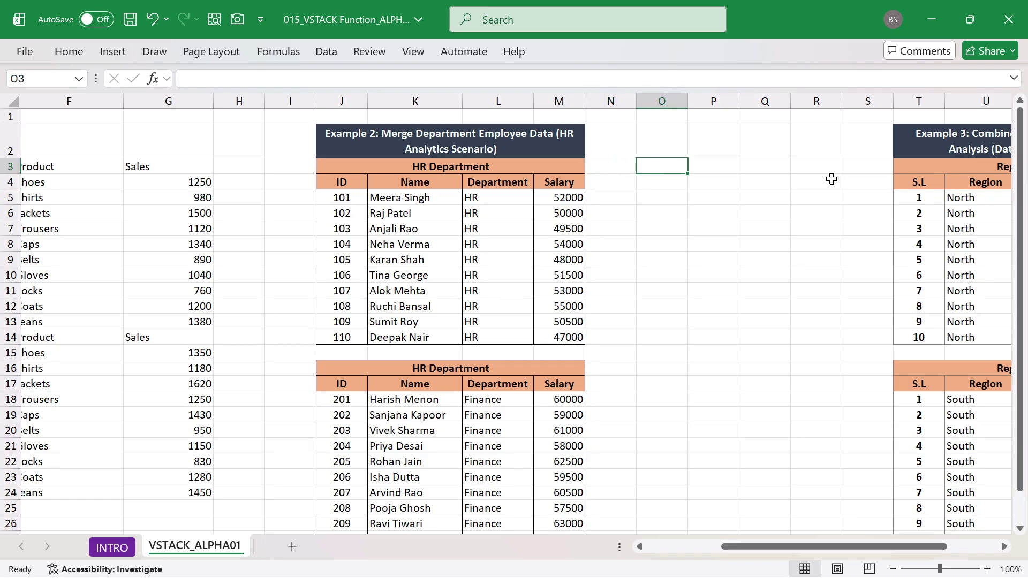
type("=S")
key("BackSpace")
type("VS")
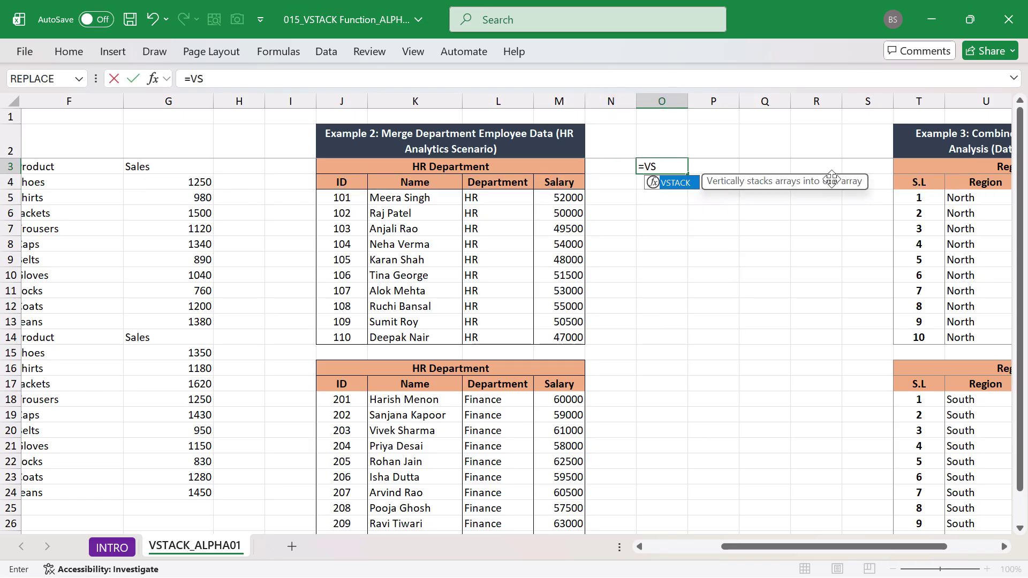
key("Tab")
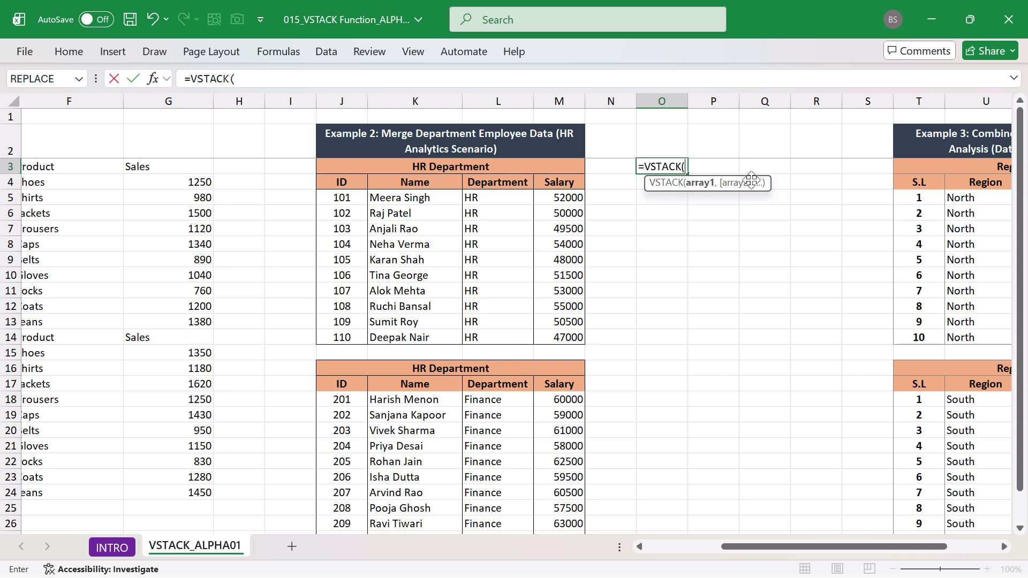
left_click_drag(342, 184, 552, 347)
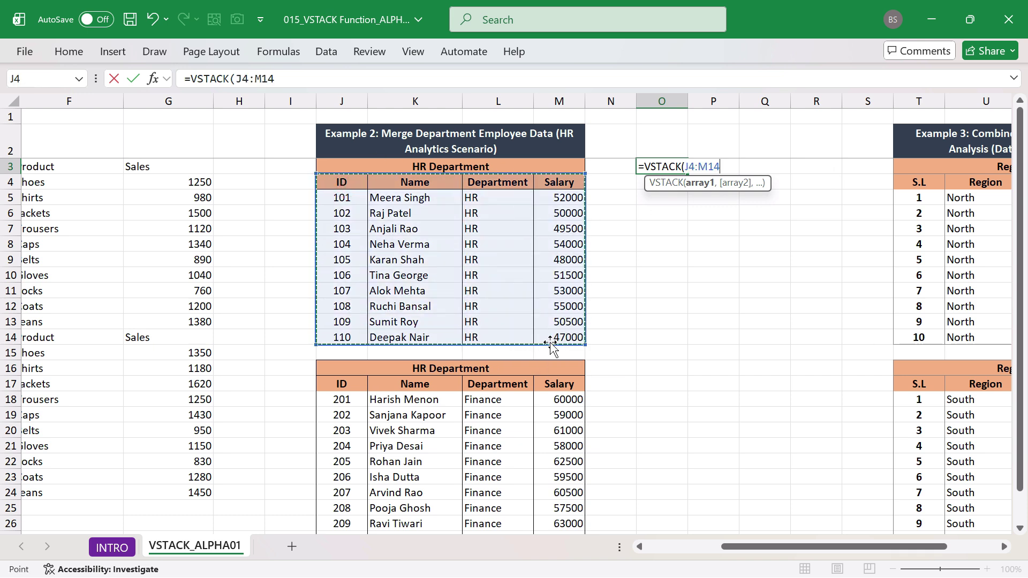
- Add the Finance employee range J17:M27, including its header row, as the second array and complete the formula
type(",")
left_click_drag(333, 384, 571, 445)
scroll(585, 447, "up", 2)
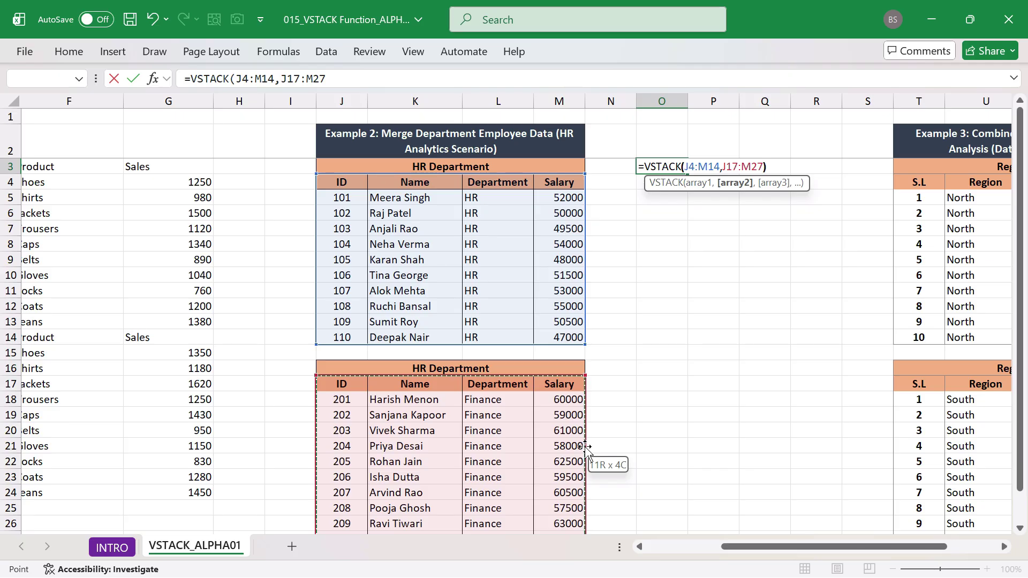
type(")")
key("Return")
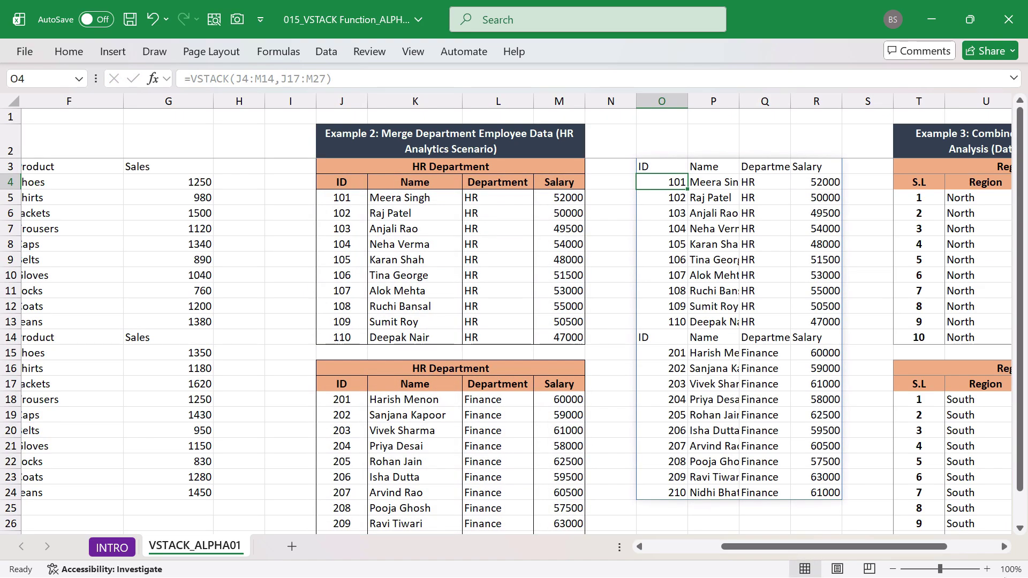
- Widen column P for the stacked names and delete the VSTACK formula from cell O3
left_click_drag(744, 106, 756, 101)
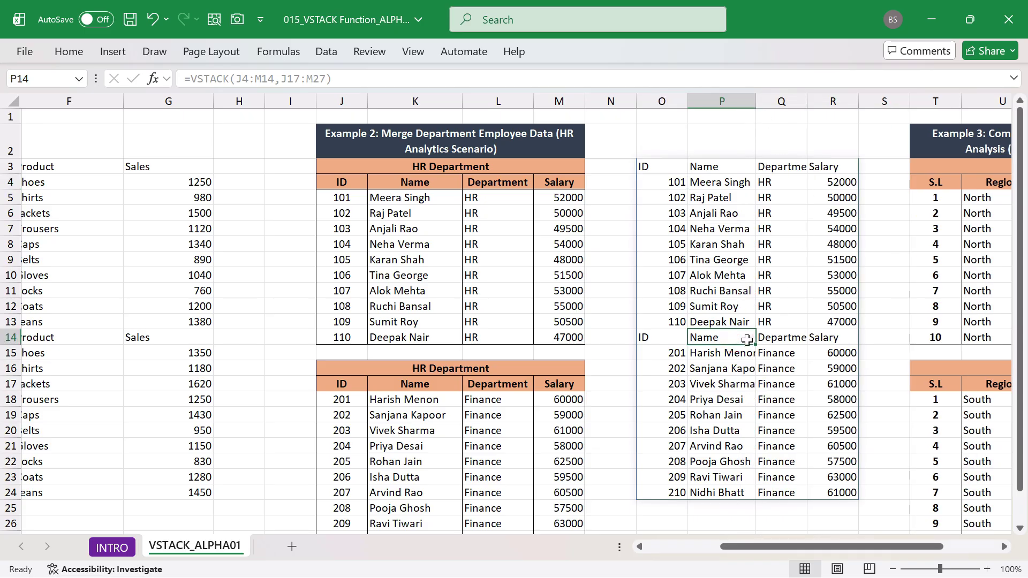
left_click(663, 169)
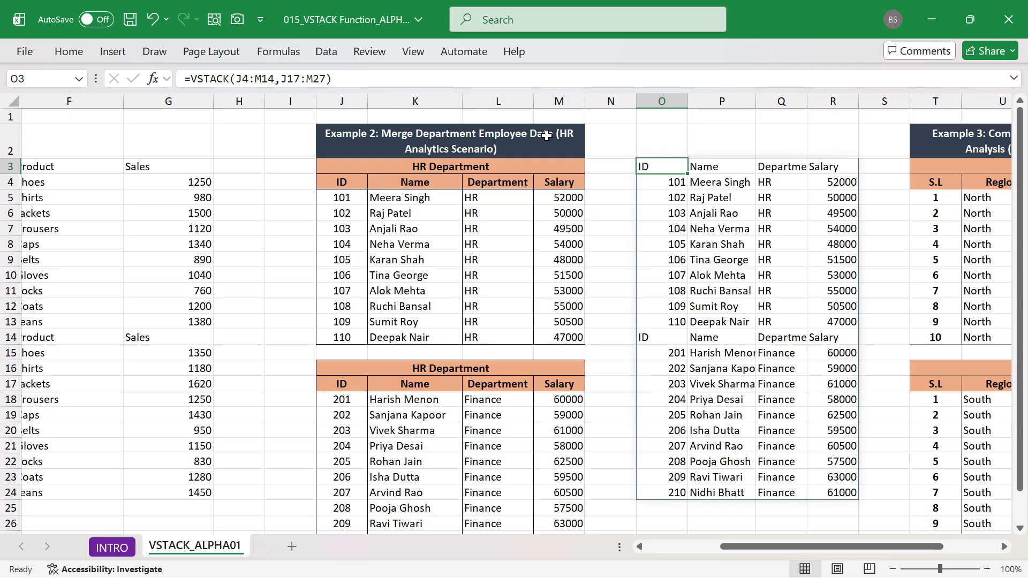
key("Delete")
- Start a new VSTACK formula in cell O3 with the HR employee range J4:M14 as its first array
type("=")
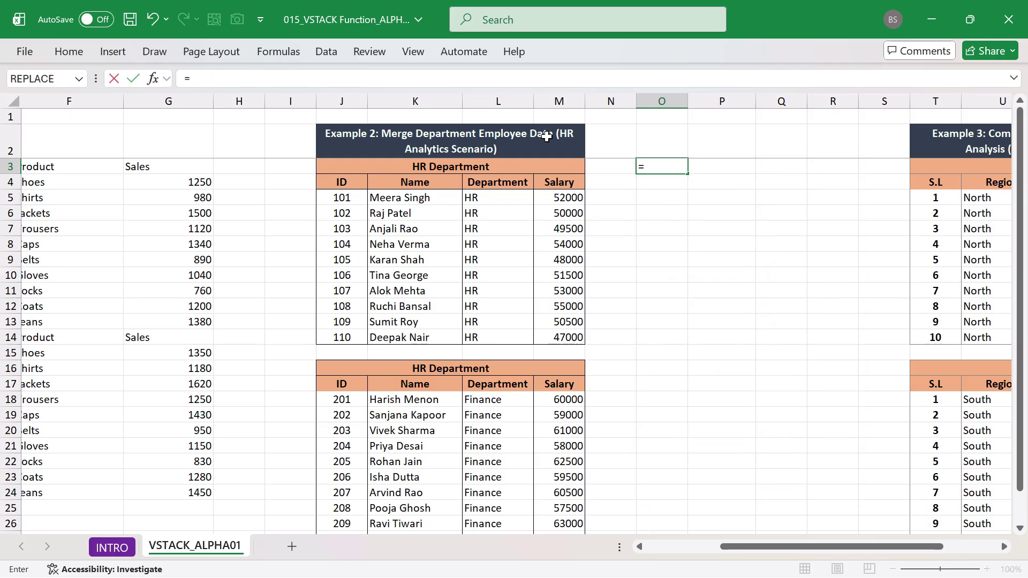
type("V")
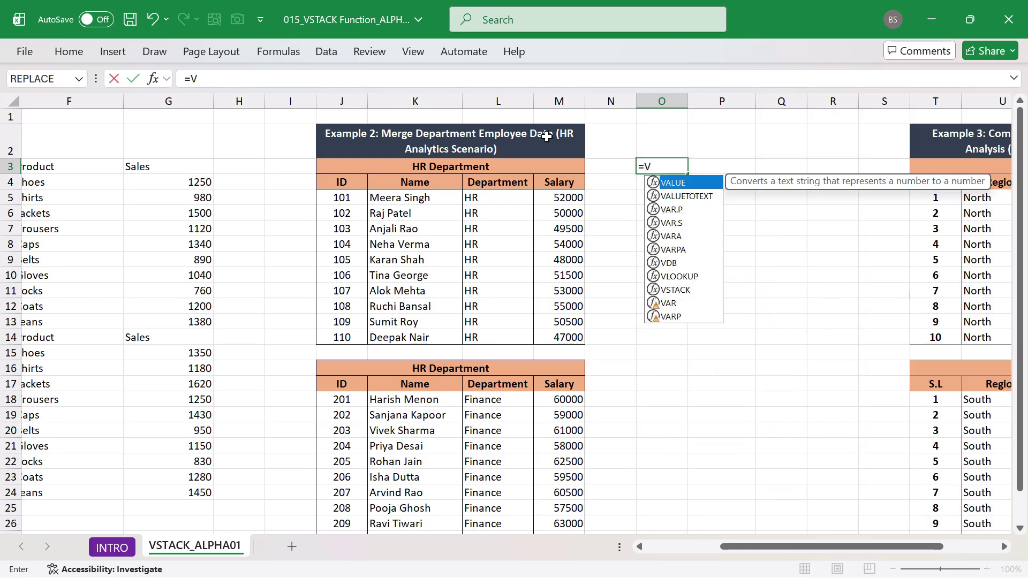
type("ST")
key("Tab")
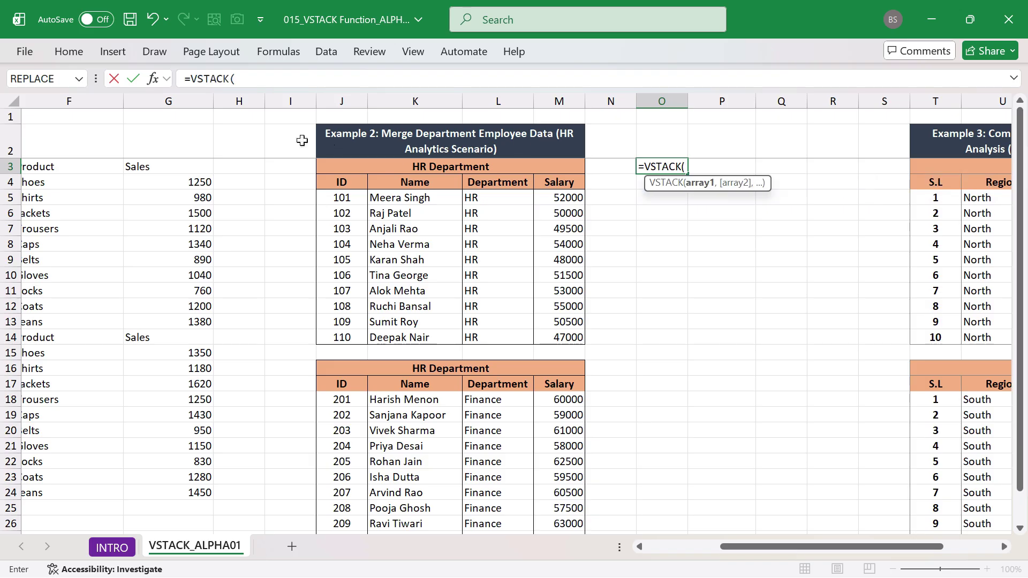
left_click_drag(320, 175, 549, 339)
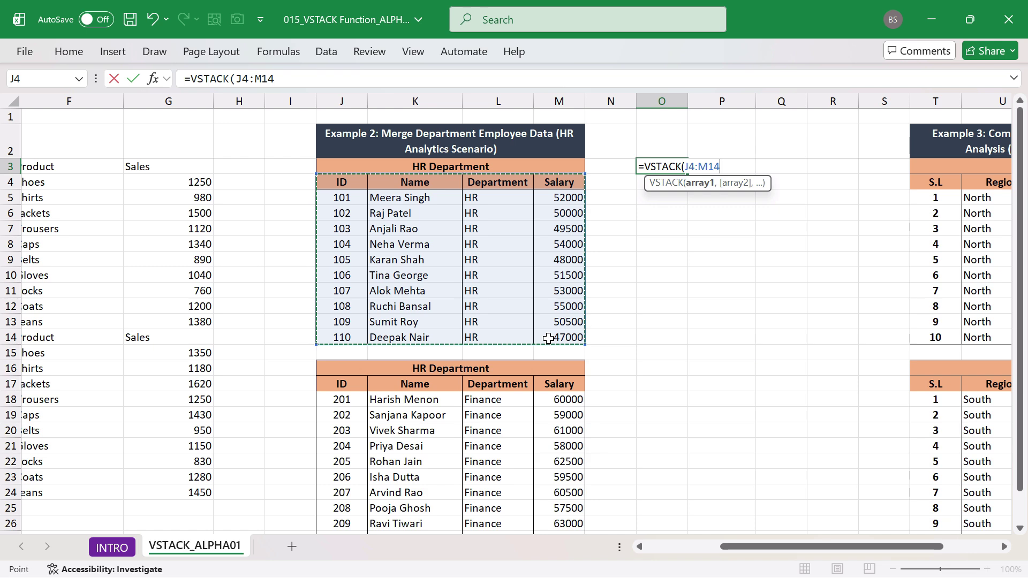
- Add the Finance employee range J18:M27, without its header row, as the second array and complete the formula
type(",")
left_click_drag(344, 396, 557, 444)
scroll(343, 396, "down", 2)
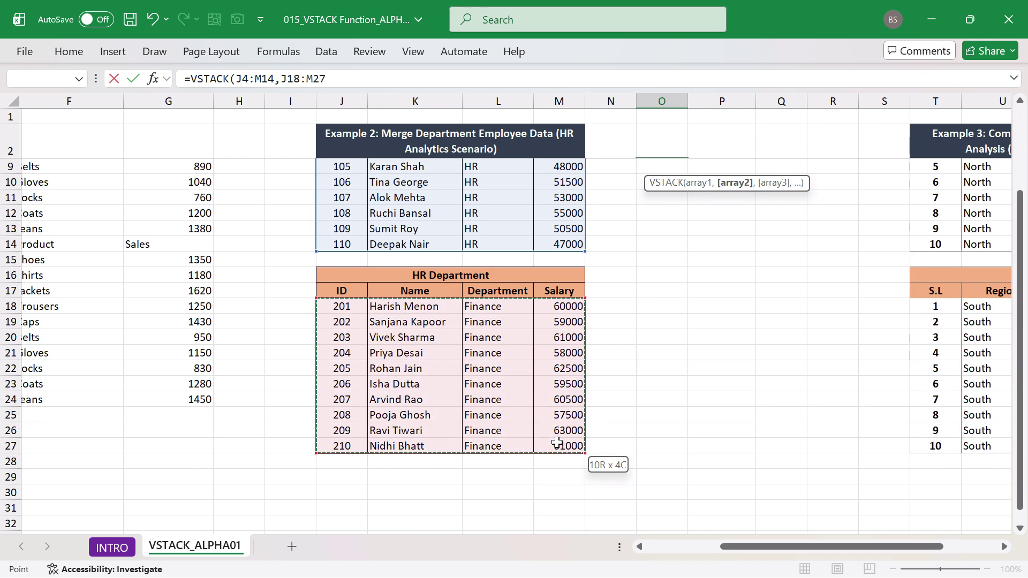
type(")")
key("Return")
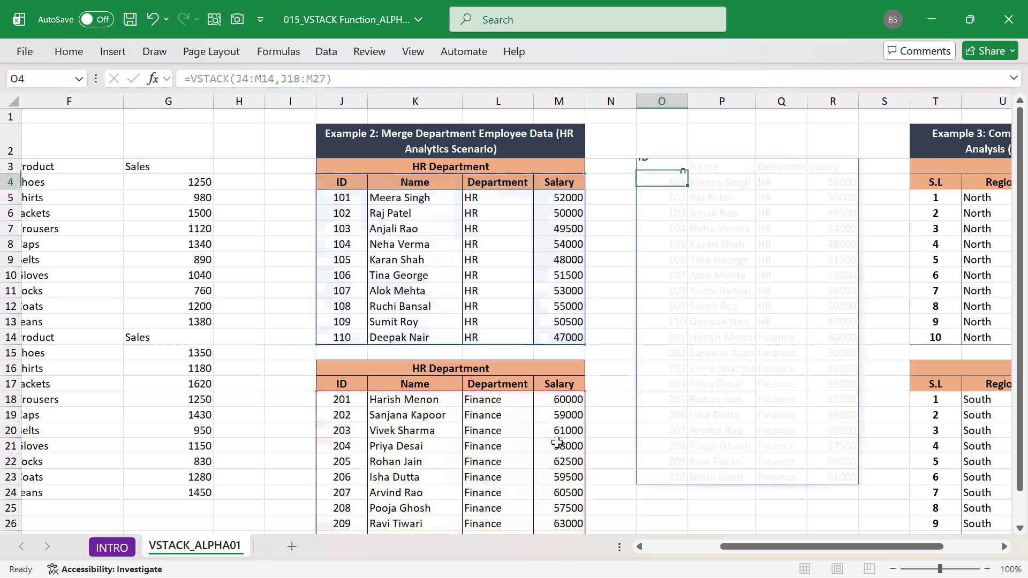
- Widen columns O to R to fit the merged employee data and select the formula cell O3
left_click_drag(688, 101, 692, 102)
left_click_drag(756, 100, 906, 101)
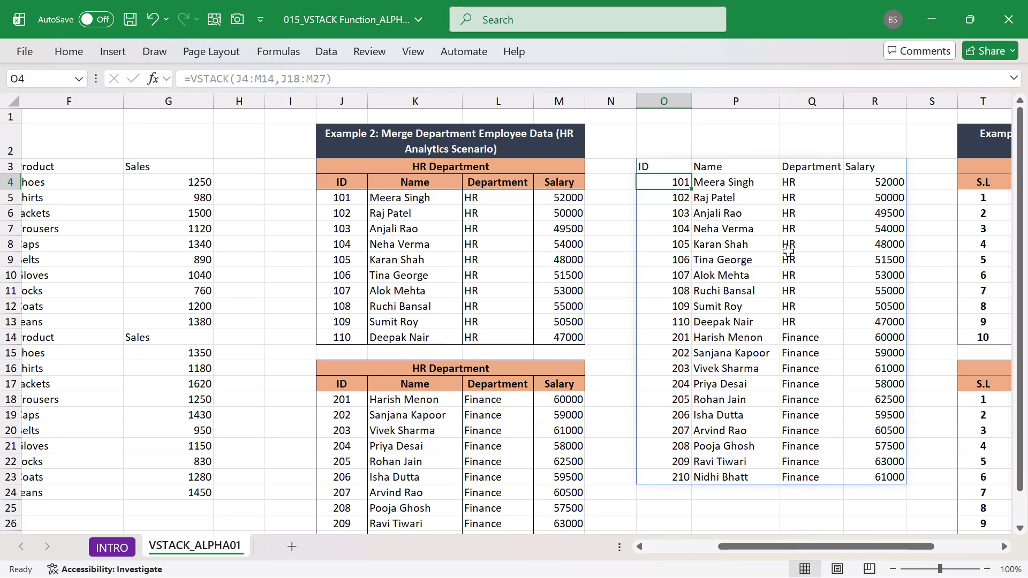
left_click(663, 165)
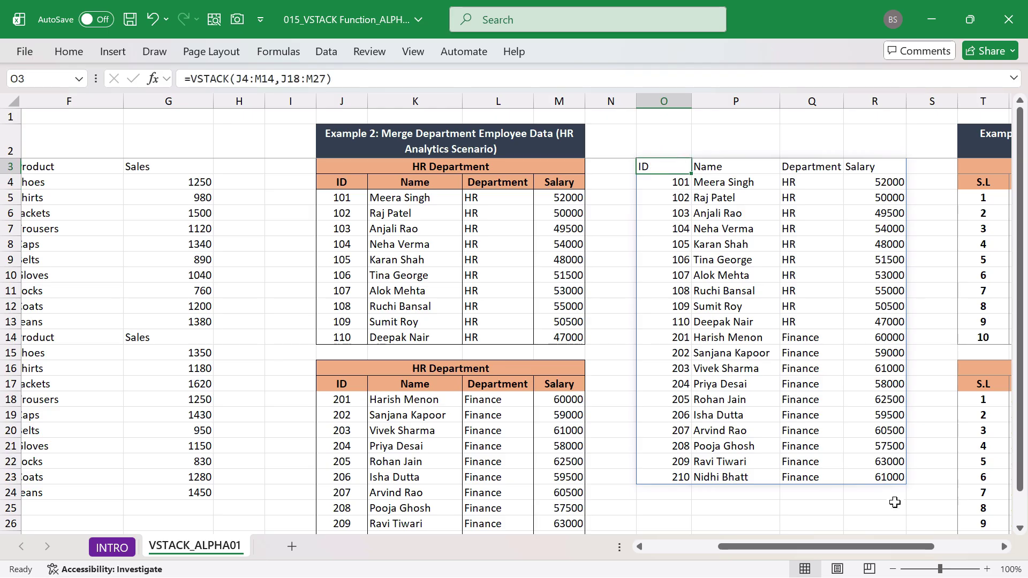
- Begin a VSTACK formula in cell Y4 with Example 3's Region 1 range U4:W14 as the first array
left_click_drag(856, 543, 943, 550)
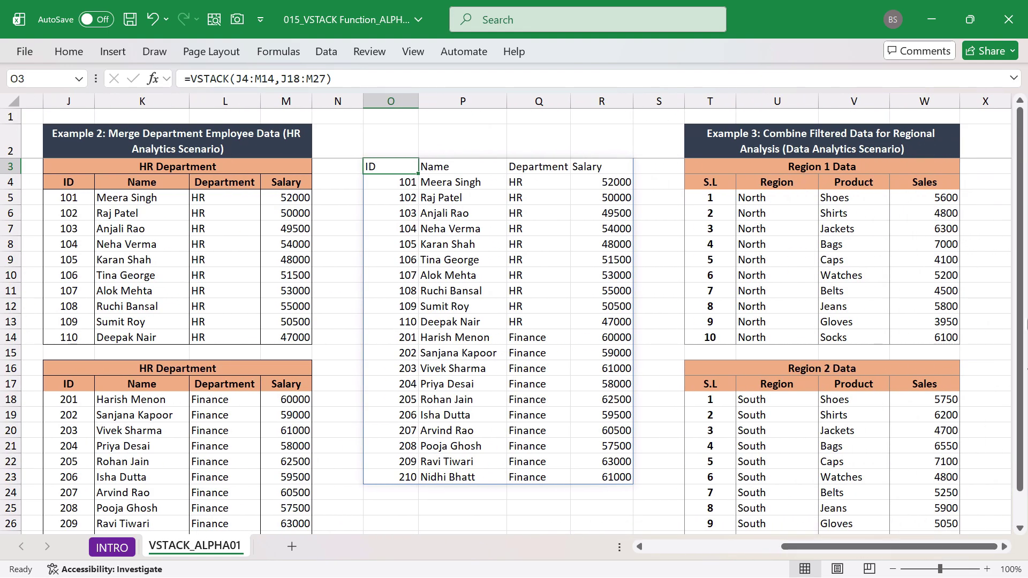
left_click(1005, 547)
left_click(1005, 548)
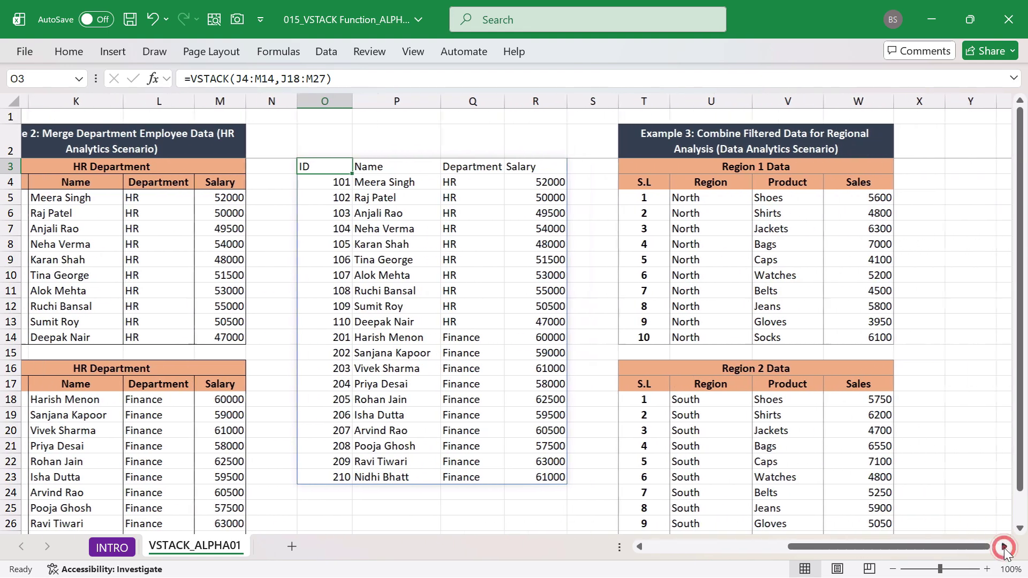
left_click(1005, 547)
left_click(1005, 548)
left_click(1005, 548)
left_click(1005, 548)
left_click(1005, 548)
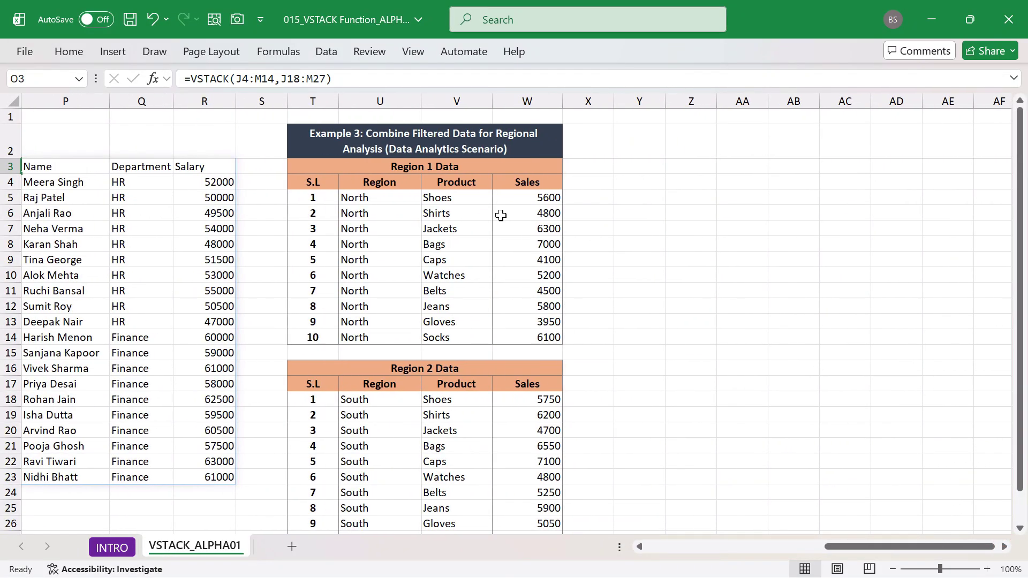
left_click(625, 168)
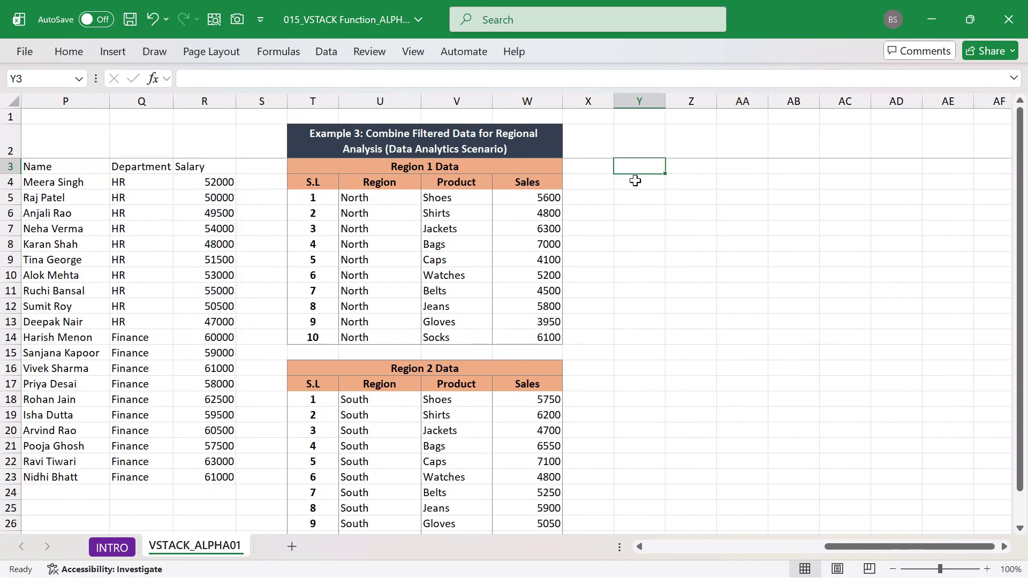
left_click(634, 179)
type("=VST")
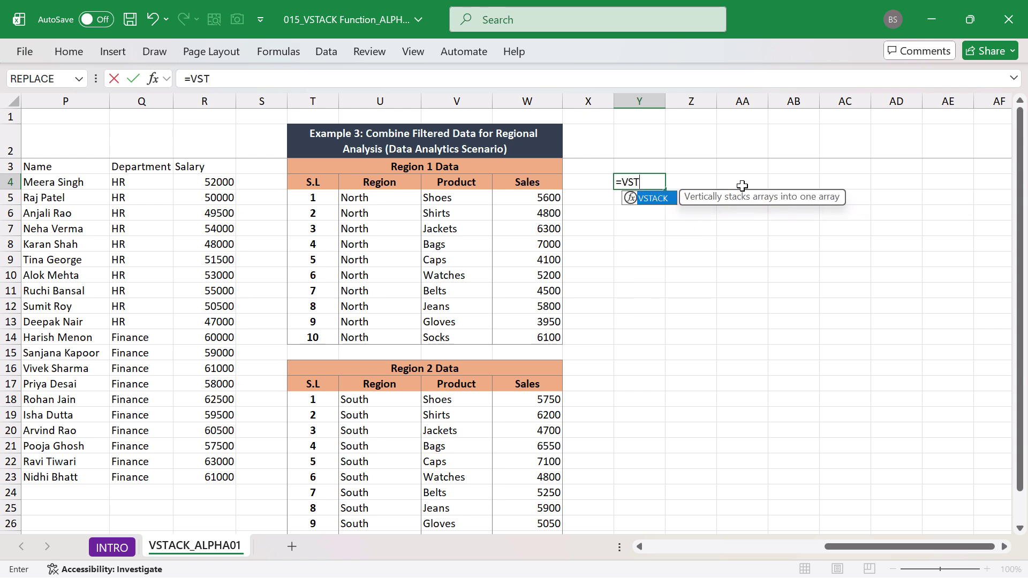
key("Tab")
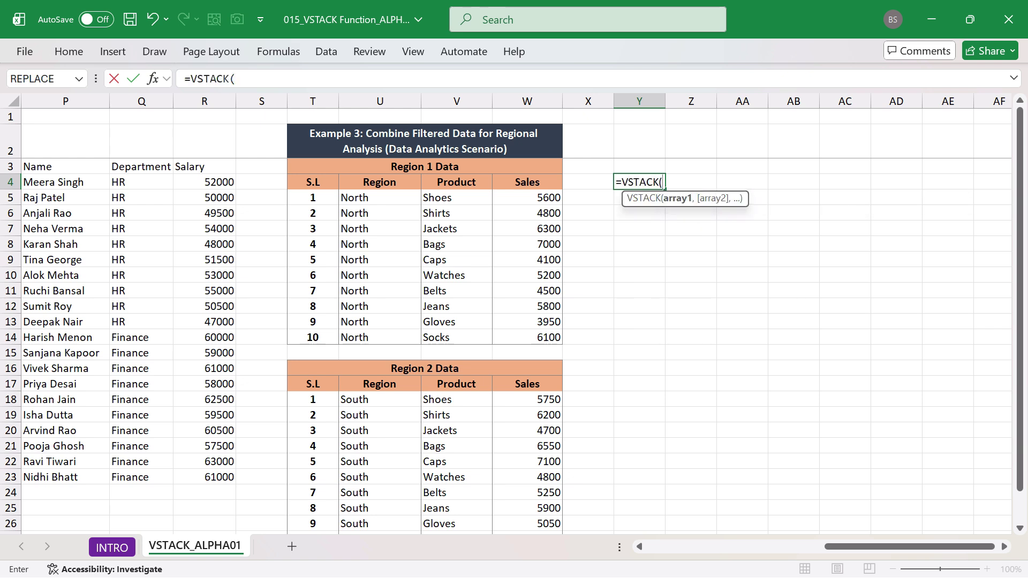
left_click(314, 183)
left_click_drag(367, 183, 511, 331)
- Add Region 2's range U18:W27, without its header row, as the second VSTACK array and complete the formula in Y4
type(",")
scroll(401, 431, "down", 1)
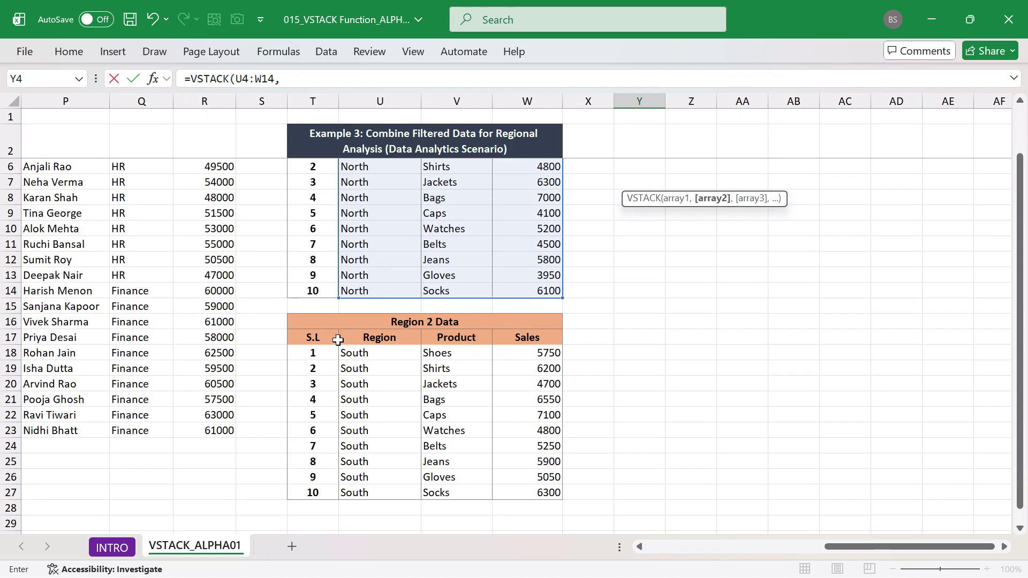
left_click_drag(349, 352, 517, 492)
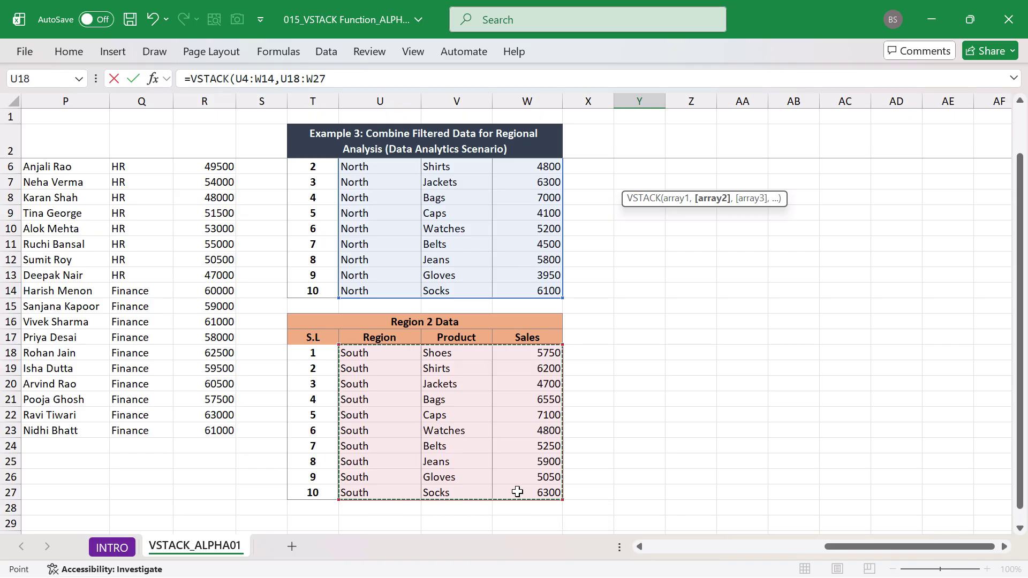
type(")")
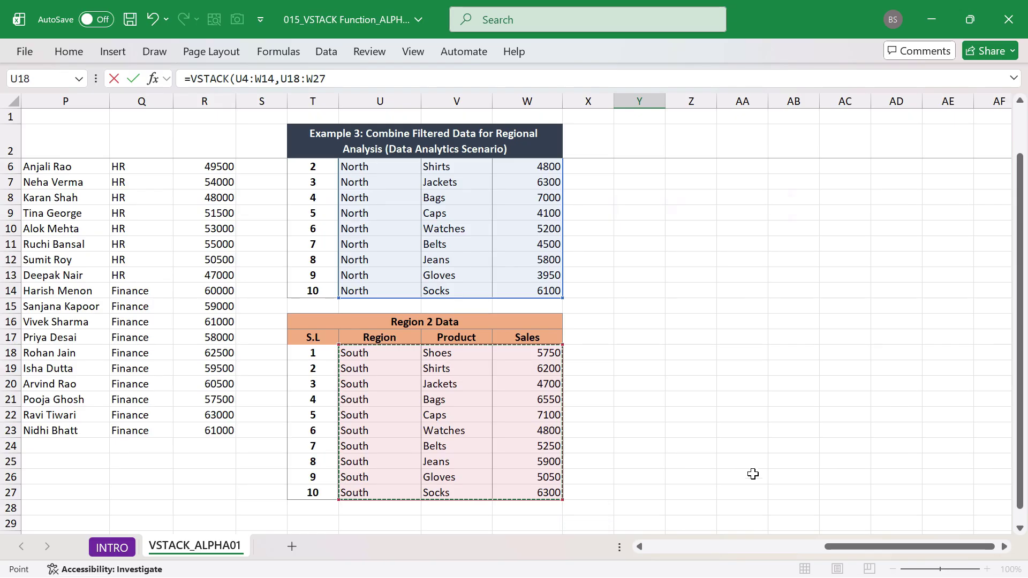
scroll(727, 295, "up", 1)
key("Return")
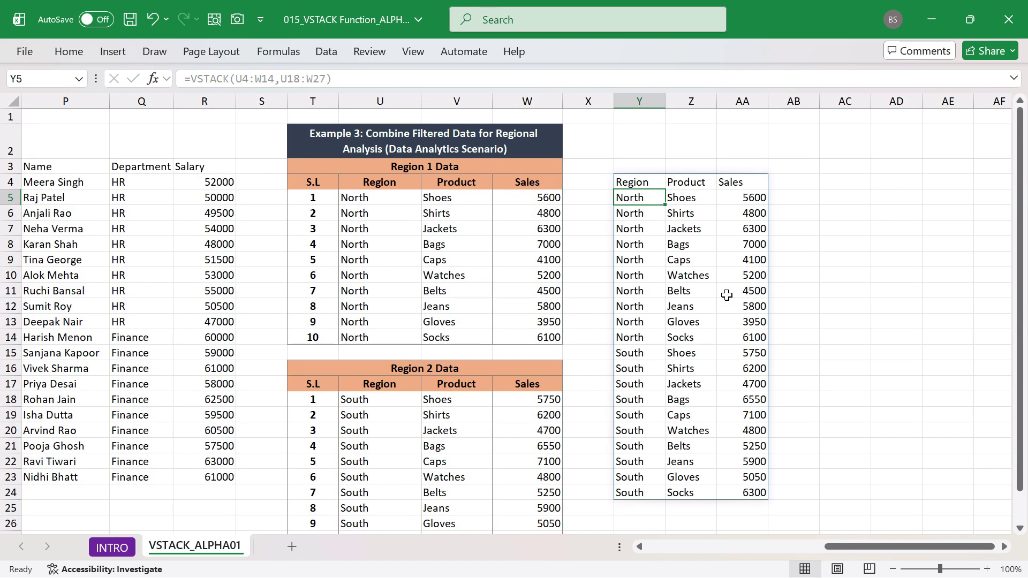
- Widen columns Y and Z of the combined regional sales data and save the workbook
left_click_drag(666, 101, 777, 101)
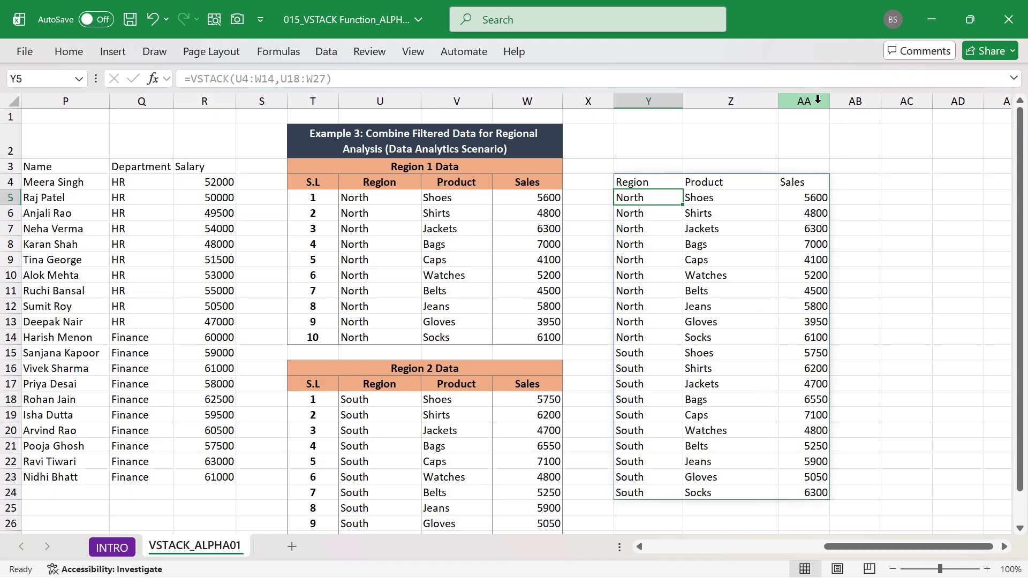
key("ctrl+s")
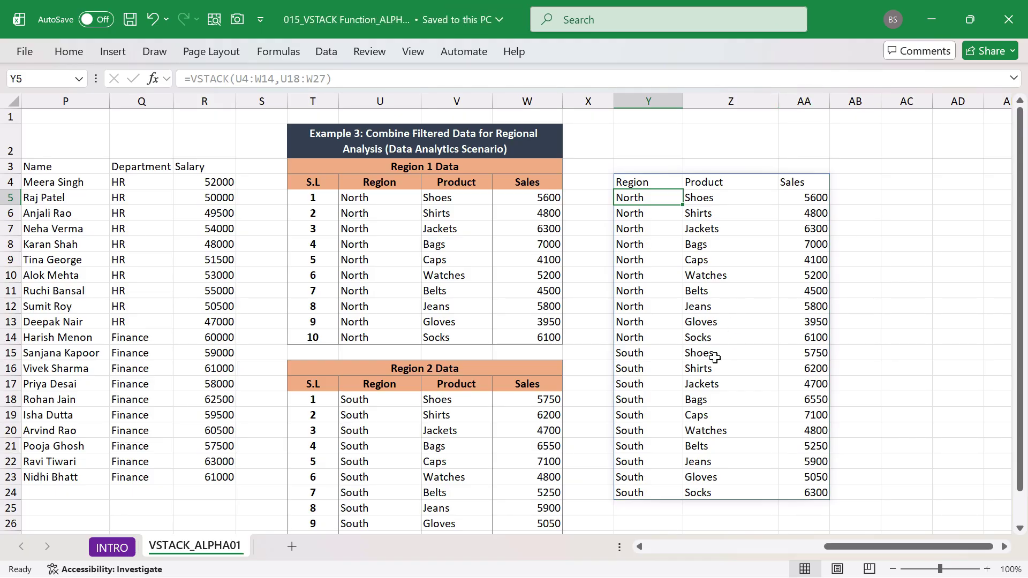
- Return to Example 1 at the start of the sheet and select cell F4 in the stacked monthly sales result
key("Left")
key("Left")
key("Left")
key("Left")
key("Left")
key("Left")
key("Left")
key("Left")
key("Left")
key("Left")
key("Left")
key("Left")
key("Left")
key("Left")
key("Left")
key("Left")
key("Left")
key("Left")
key("Left")
key("Left")
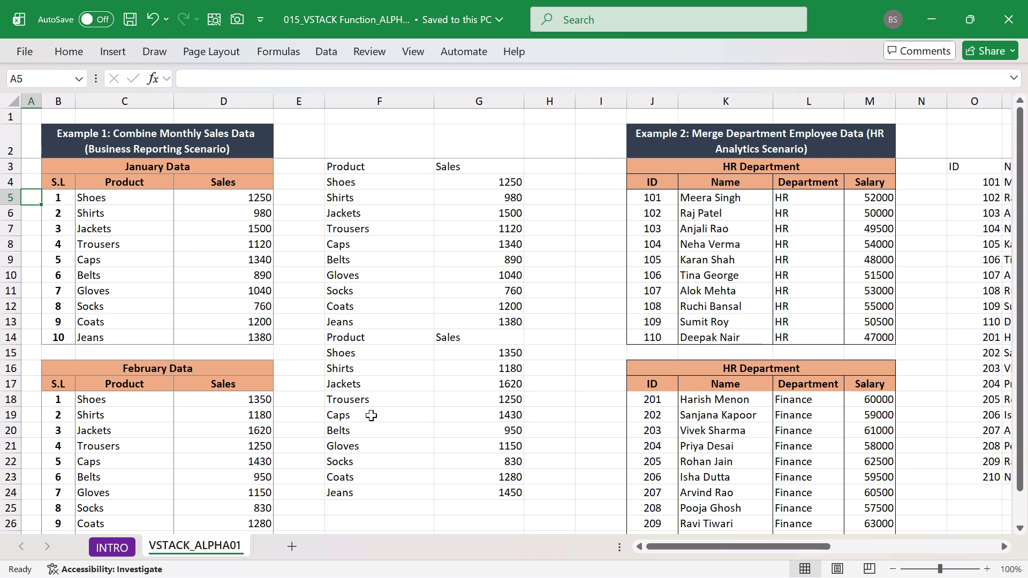
left_click(330, 178)
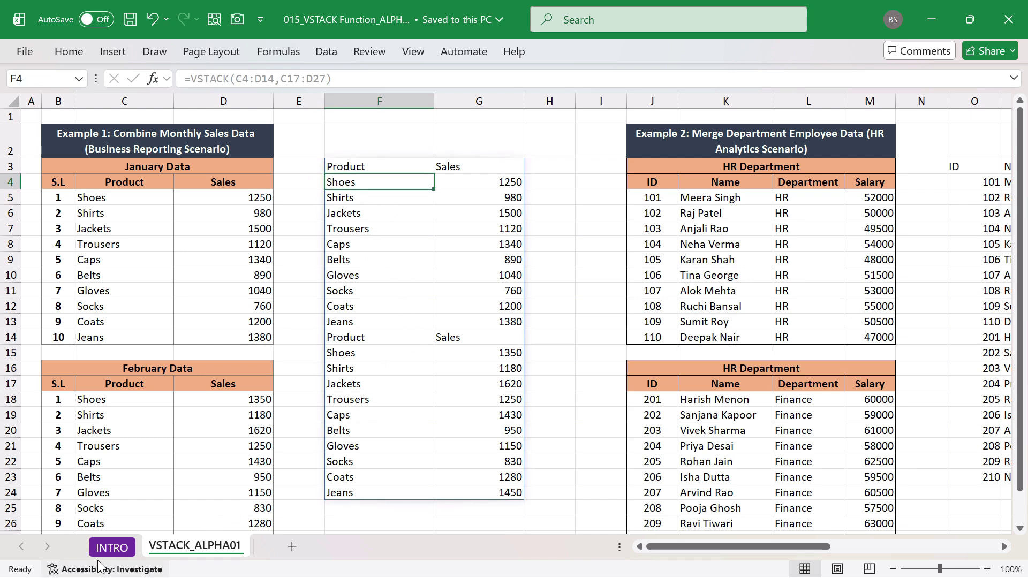
- On the INTRO sheet, expand the Tips & Tricks section and read through its VSTACK tips in rows 36 to 41
left_click(111, 548)
left_click(296, 369)
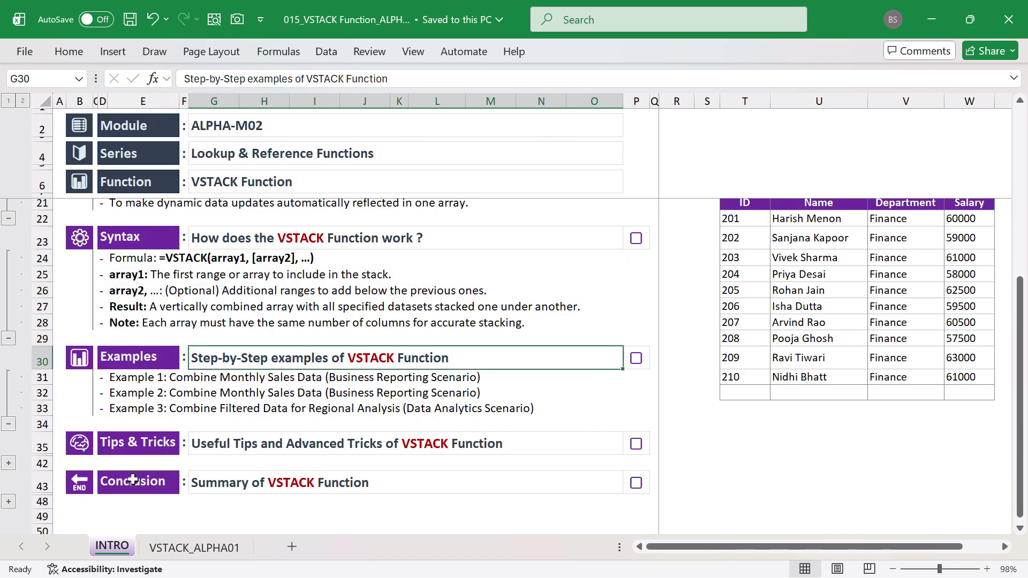
left_click(8, 463)
scroll(268, 445, "down", 2)
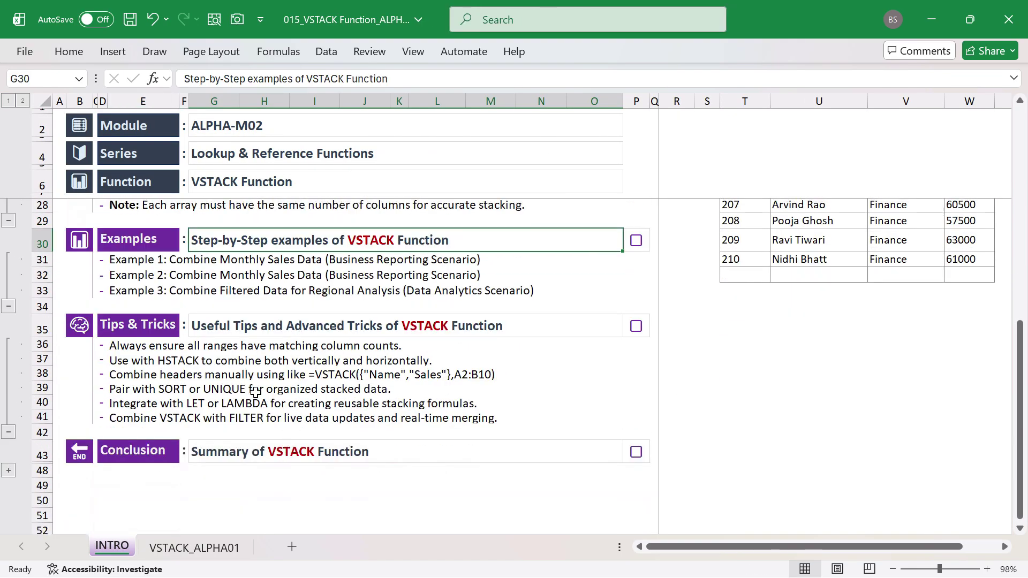
left_click(127, 348)
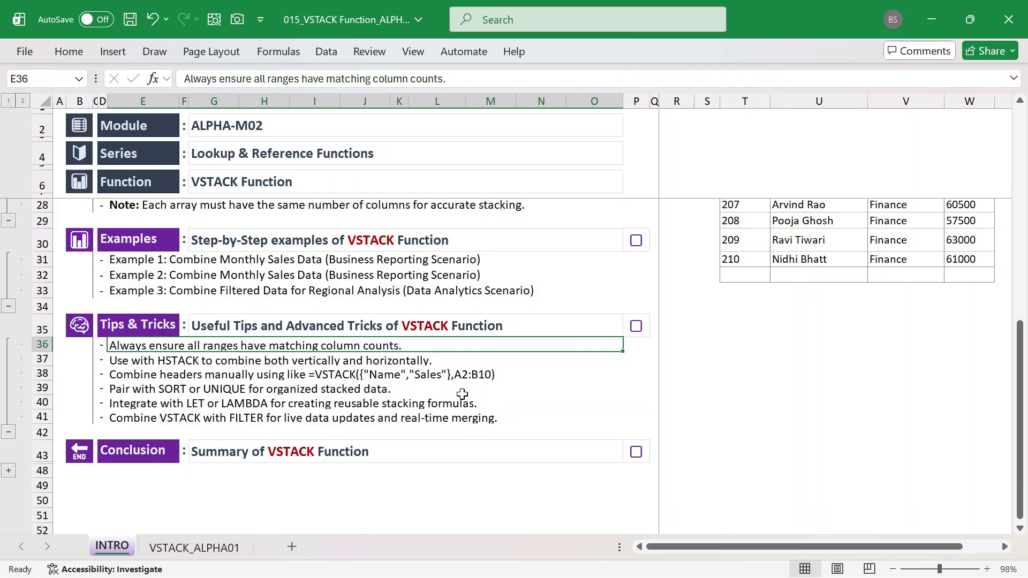
left_click(178, 363)
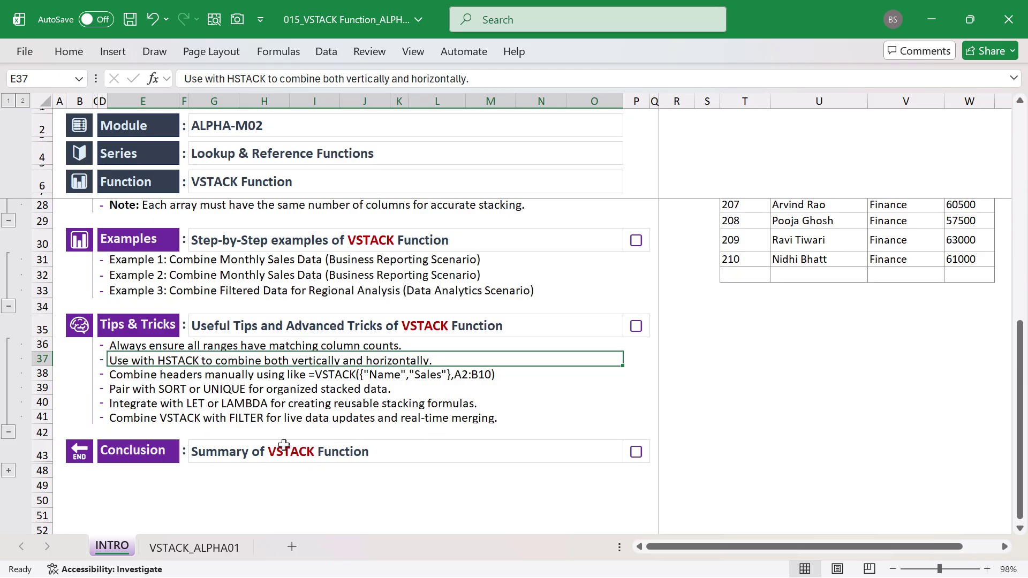
left_click(126, 388)
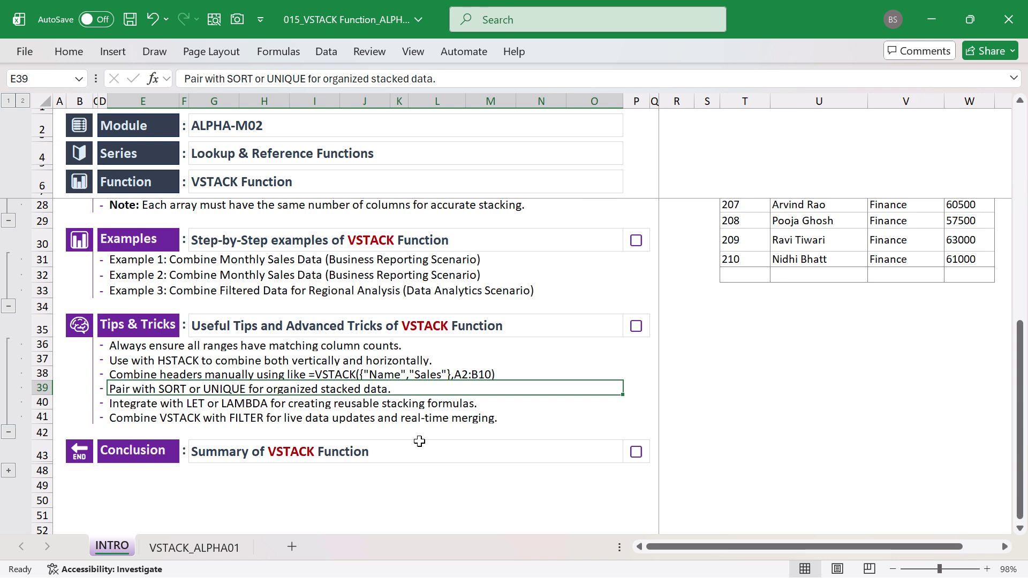
left_click_drag(138, 347, 153, 418)
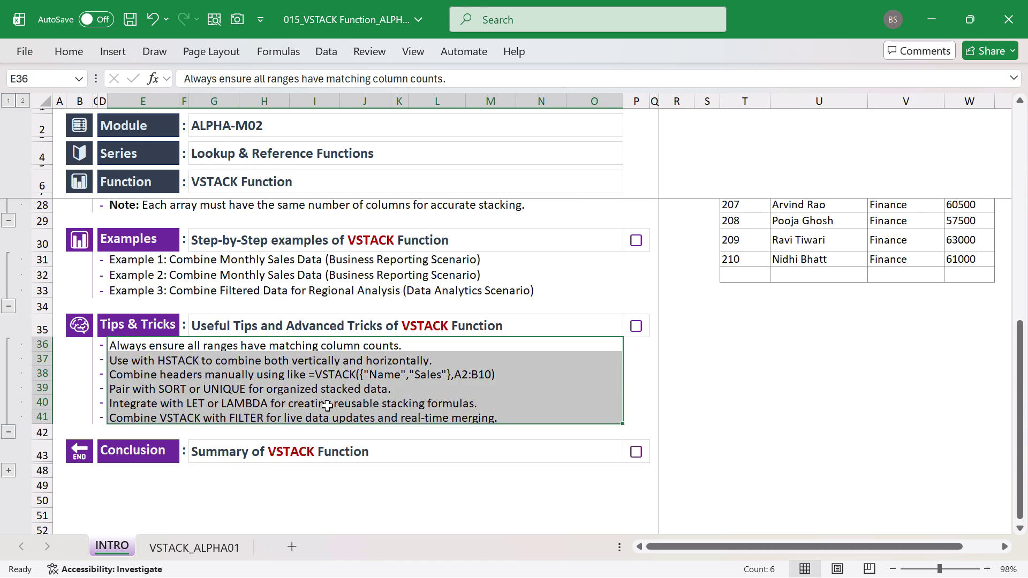
- Expand the Conclusion section and review the VSTACK summary points in rows 44 to 47
scroll(327, 406, "down", 1)
left_click(8, 426)
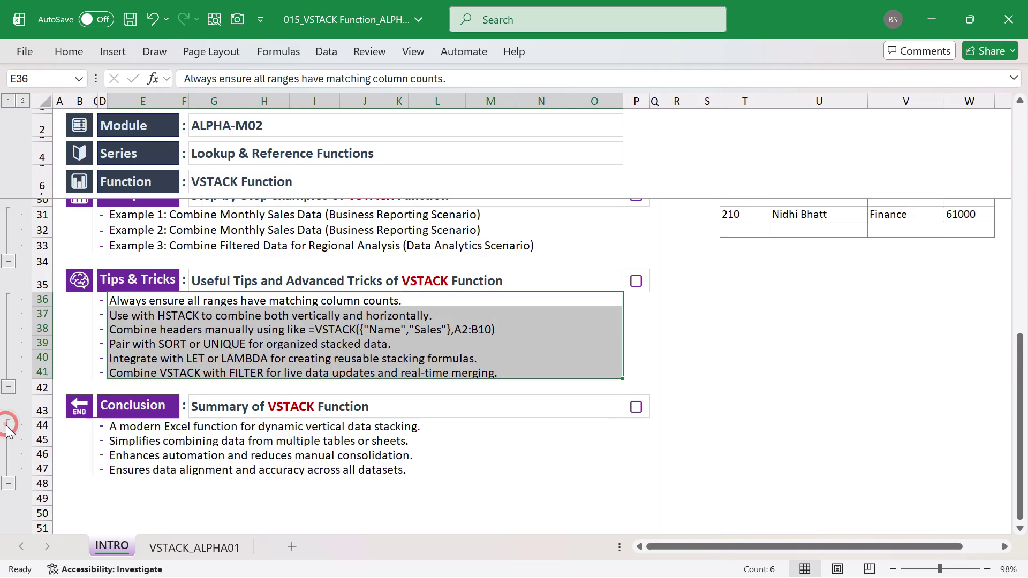
left_click_drag(151, 427, 161, 467)
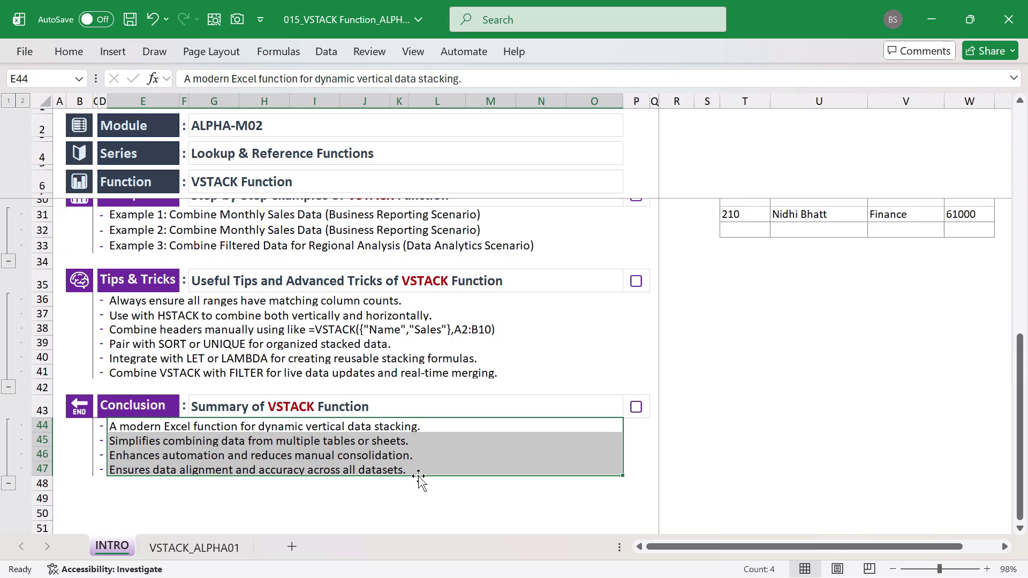
left_click(229, 427)
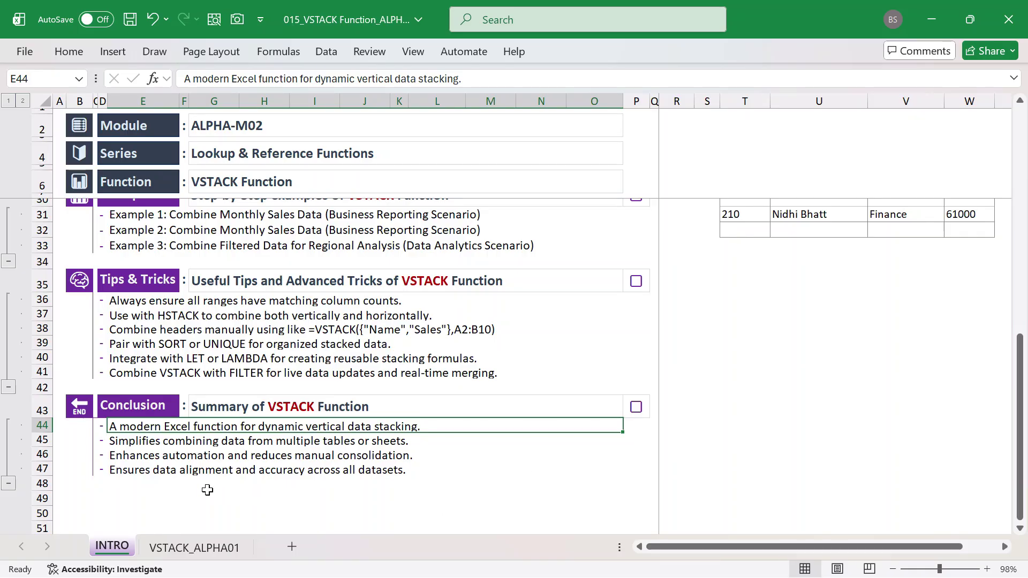
left_click(145, 454)
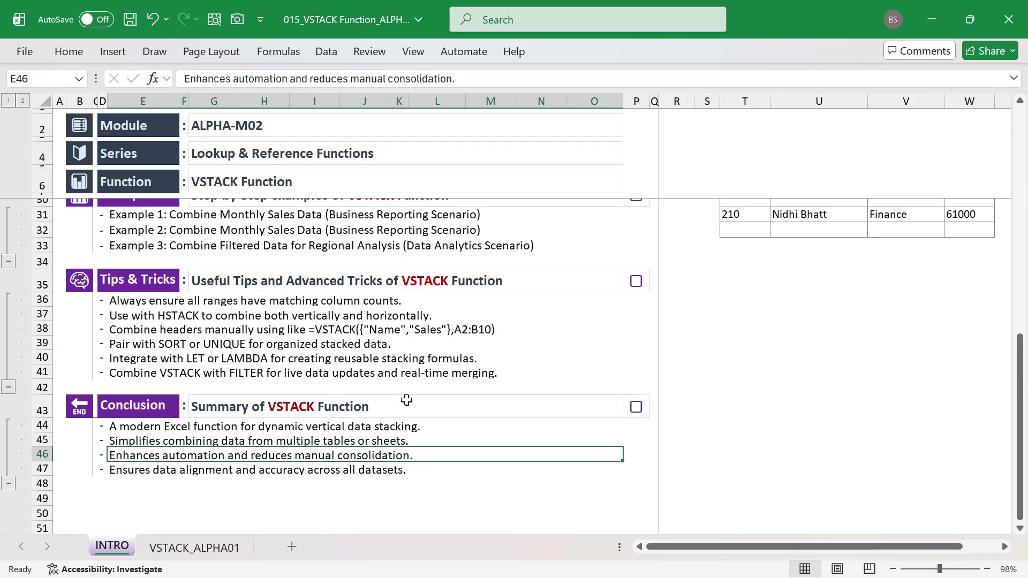
scroll(407, 401, "down", 2)
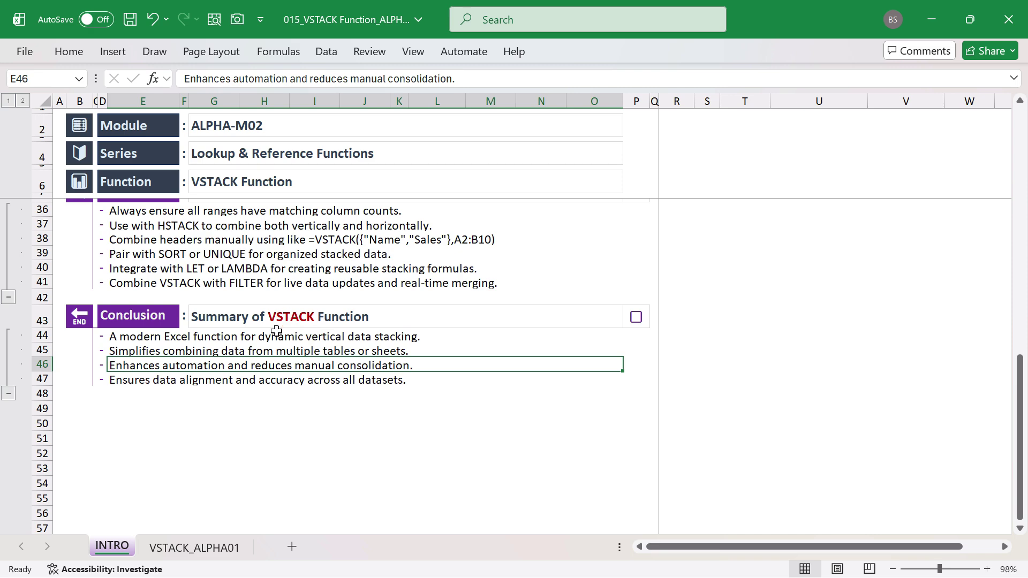
left_click_drag(276, 337, 275, 380)
- Revisit the Introduction paragraph and the Importance points in rows 17 to 21 of the INTRO sheet
scroll(370, 357, "up", 9)
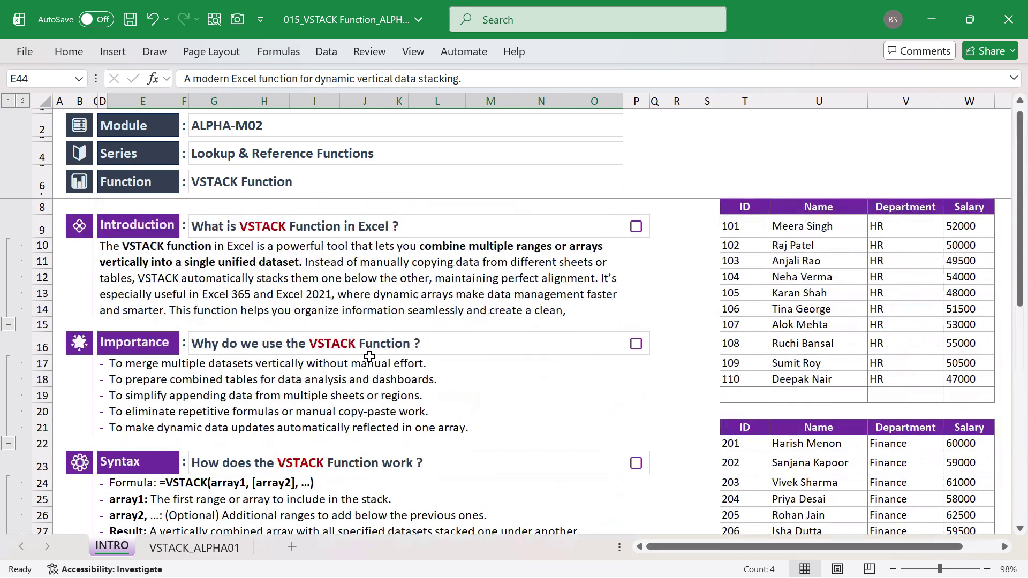
left_click(406, 247)
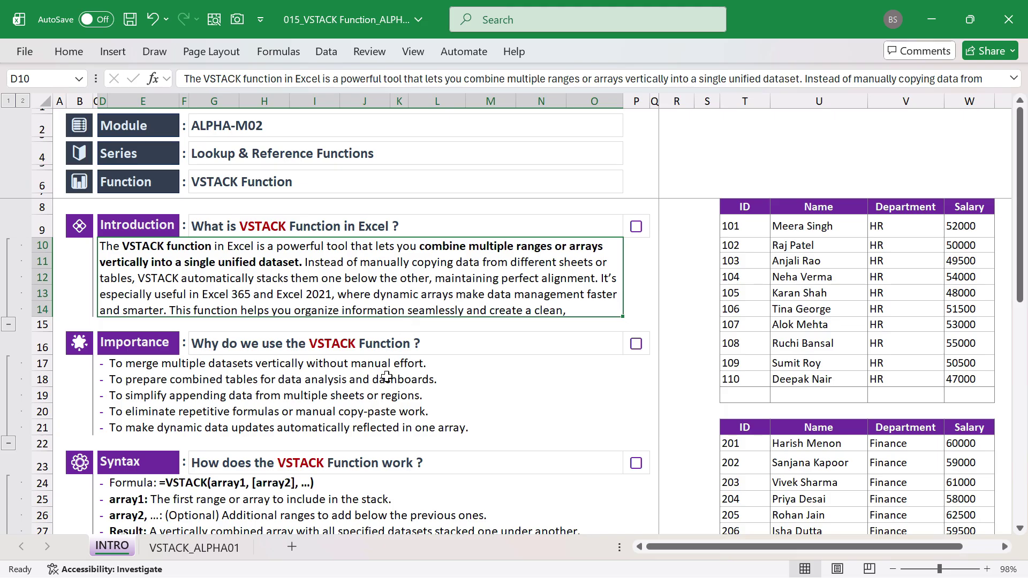
left_click_drag(373, 368, 388, 424)
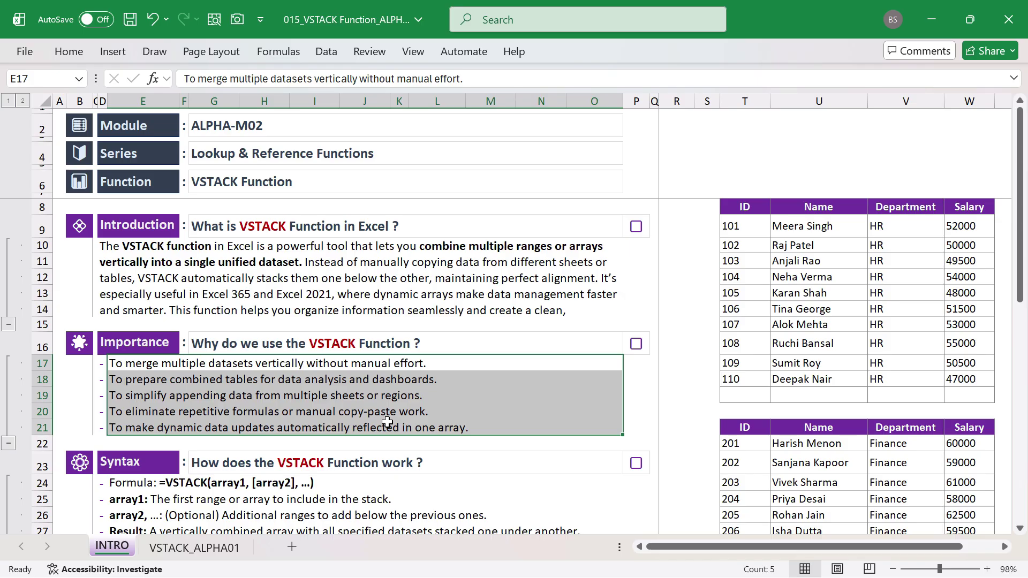